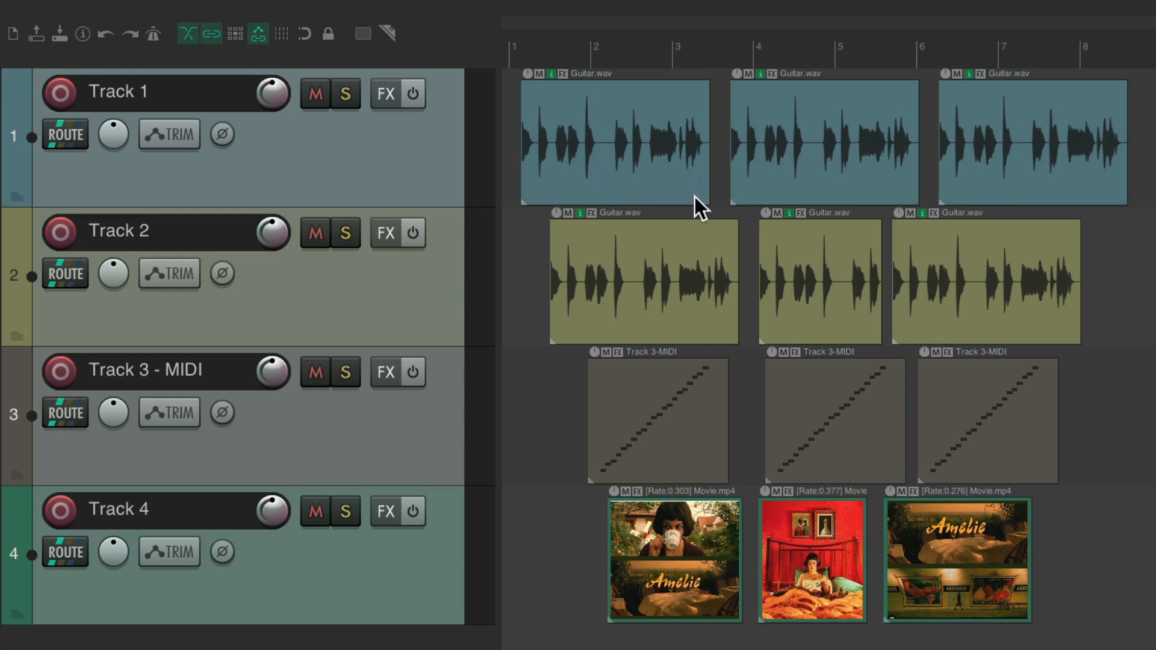
Select several media items across Tracks 1 to 4, including the middle movie item, and clear the item selection
{"action": "left_click", "coordinate": [617, 105]}
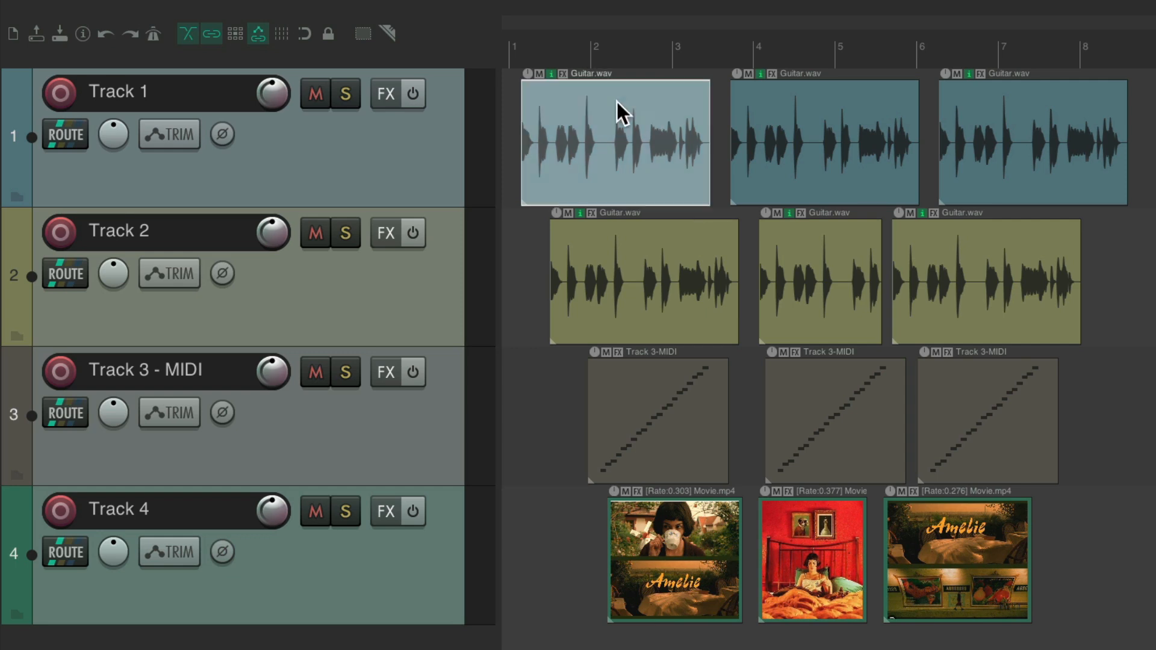
{"action": "left_click", "coordinate": [798, 112]}
{"action": "left_click", "coordinate": [595, 145]}
{"action": "left_click_drag", "start_coordinate": [622, 132], "coordinate": [838, 307]}
{"action": "left_click", "coordinate": [684, 390], "text": "ctrl"}
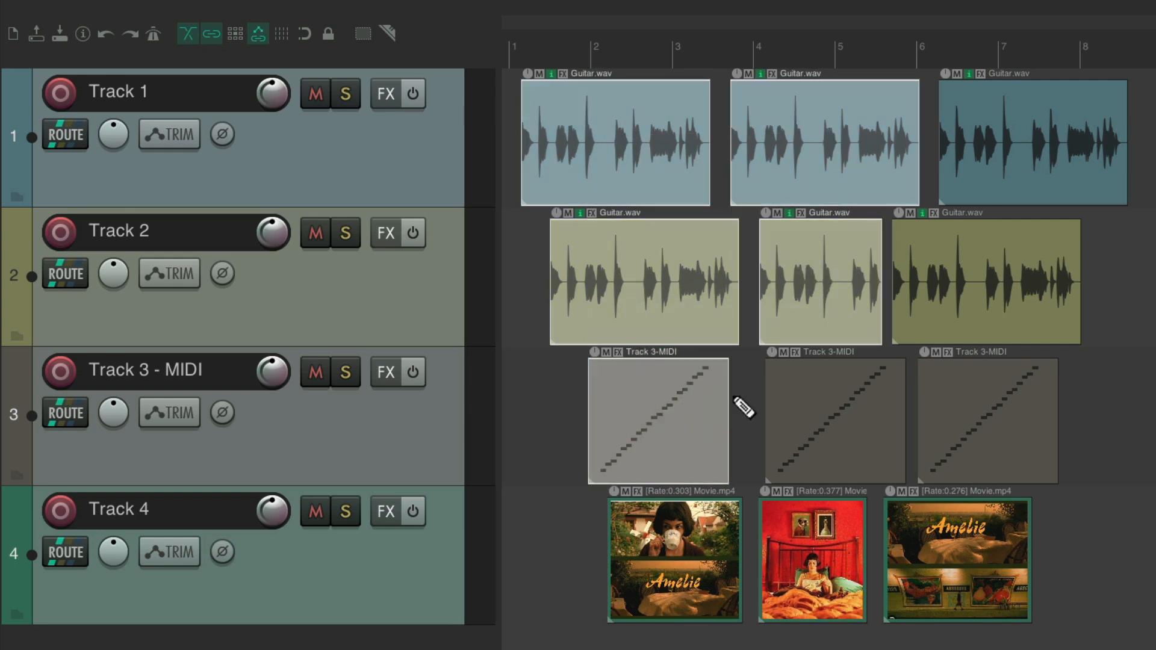
{"action": "left_click", "coordinate": [805, 513], "text": "ctrl"}
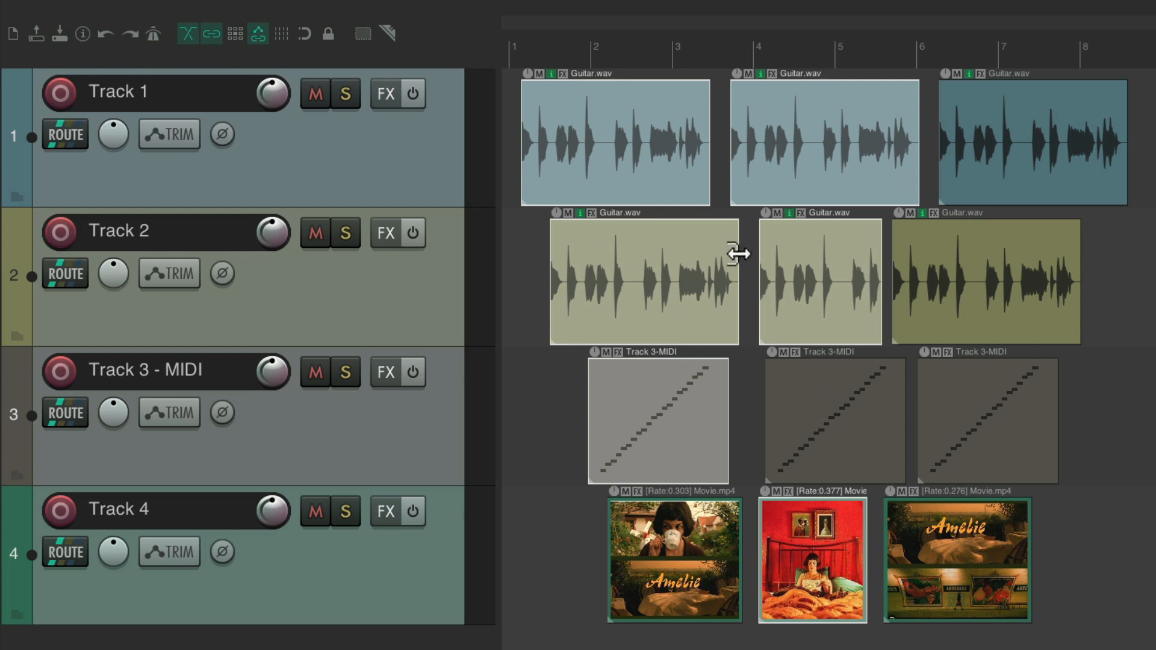
{"action": "left_click", "coordinate": [643, 106]}
{"action": "left_click", "coordinate": [643, 105], "text": "ctrl"}
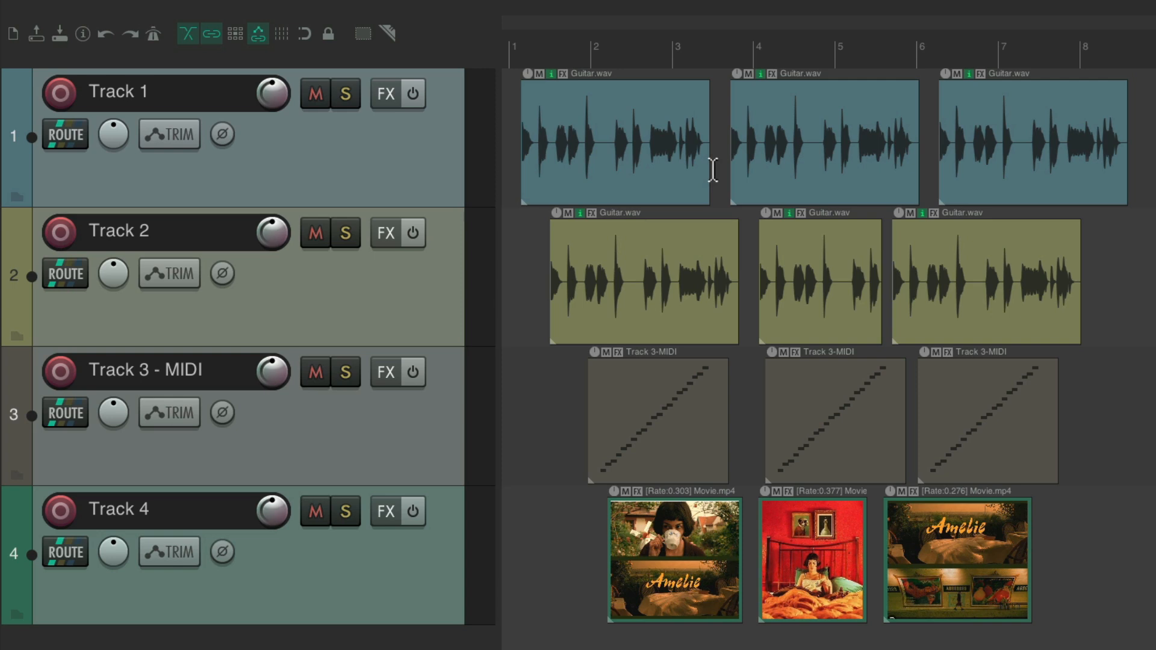
Select all tracks except Track 2, and clear the track selection
{"action": "left_click", "coordinate": [396, 153]}
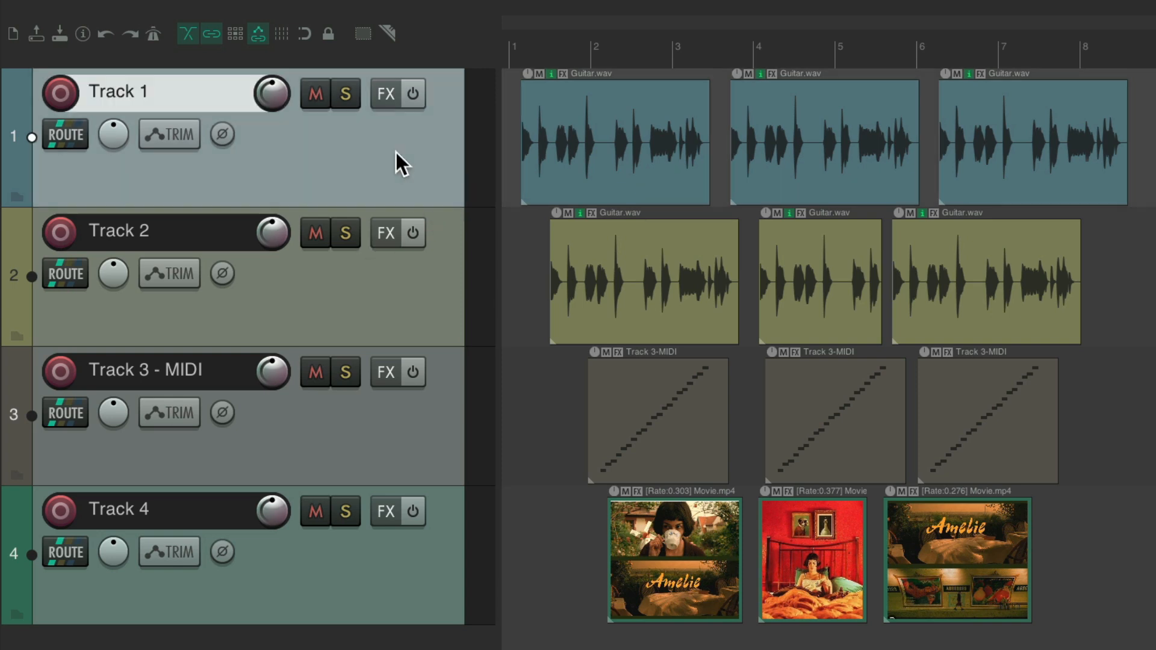
{"action": "left_click", "coordinate": [419, 555], "text": "shift"}
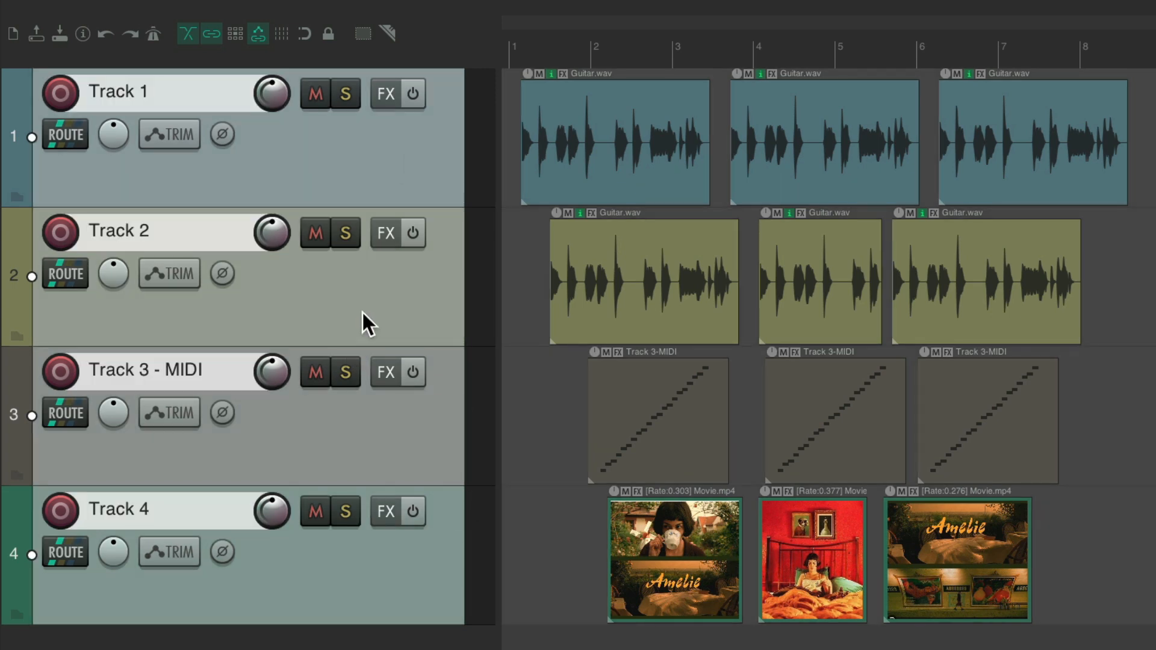
{"action": "left_click", "coordinate": [375, 288], "text": "ctrl"}
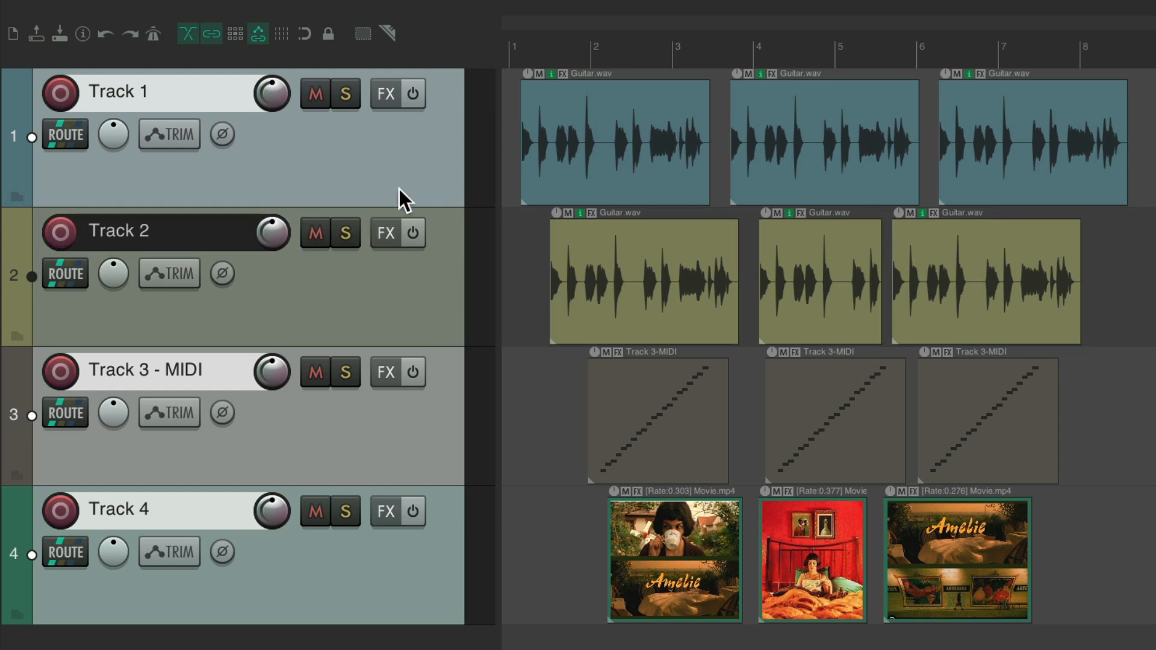
{"action": "left_click", "coordinate": [398, 156]}
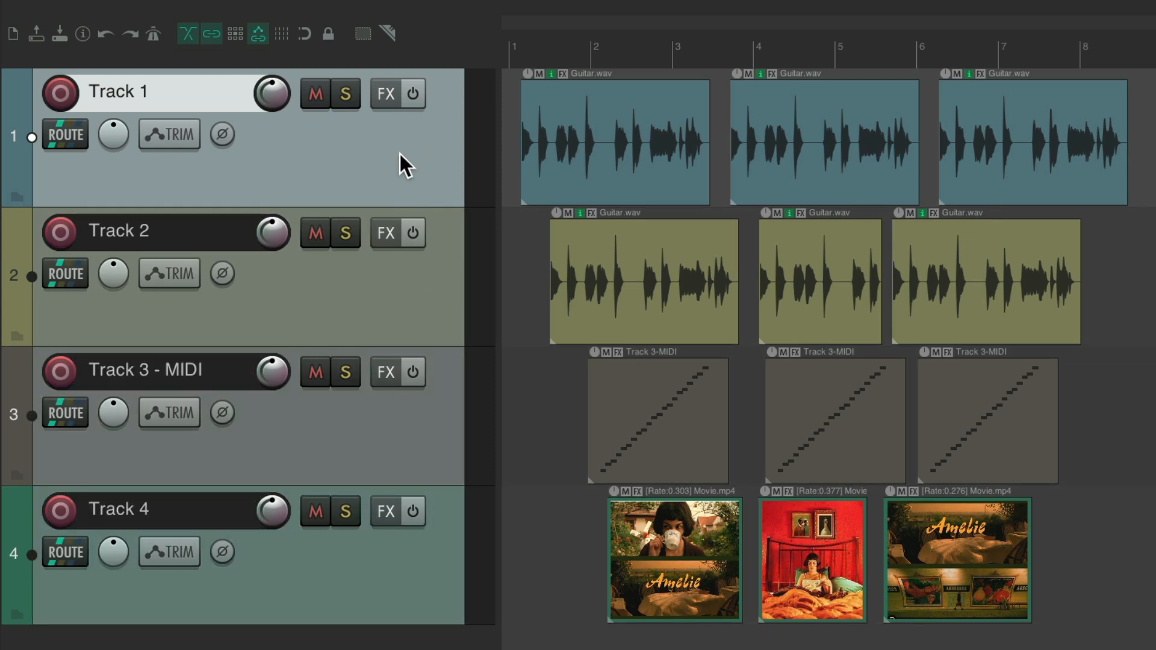
{"action": "left_click", "coordinate": [399, 154], "text": "ctrl"}
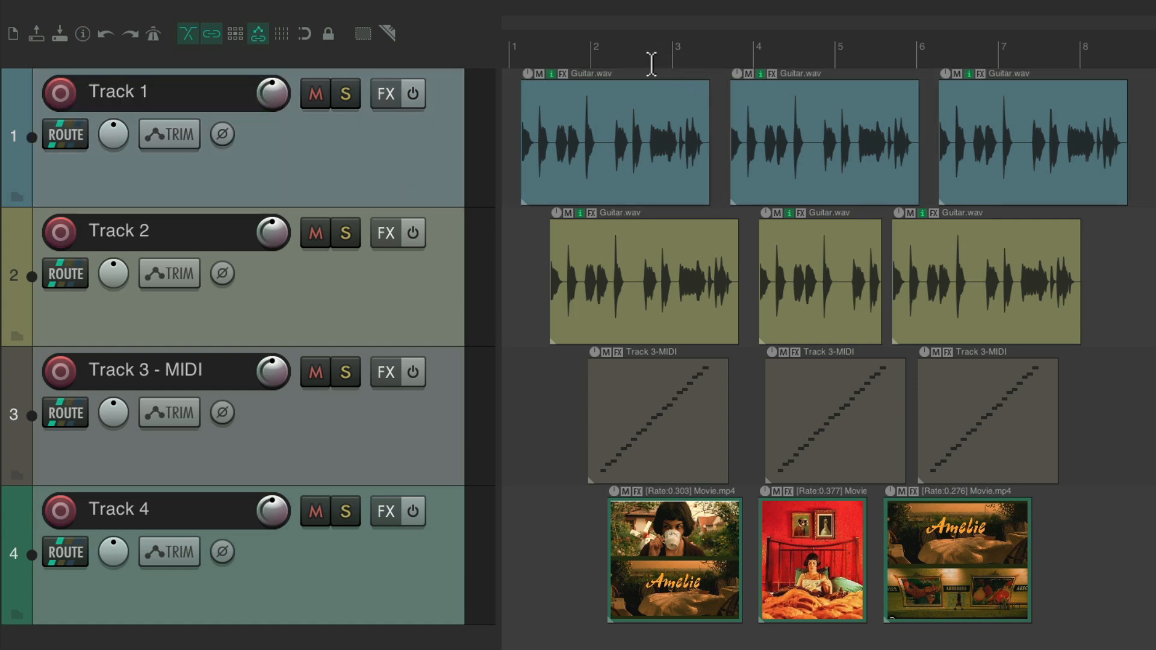
Make a time selection from about measure 2.7 to 5.5 and remove it
{"action": "left_click_drag", "start_coordinate": [652, 64], "coordinate": [879, 60]}
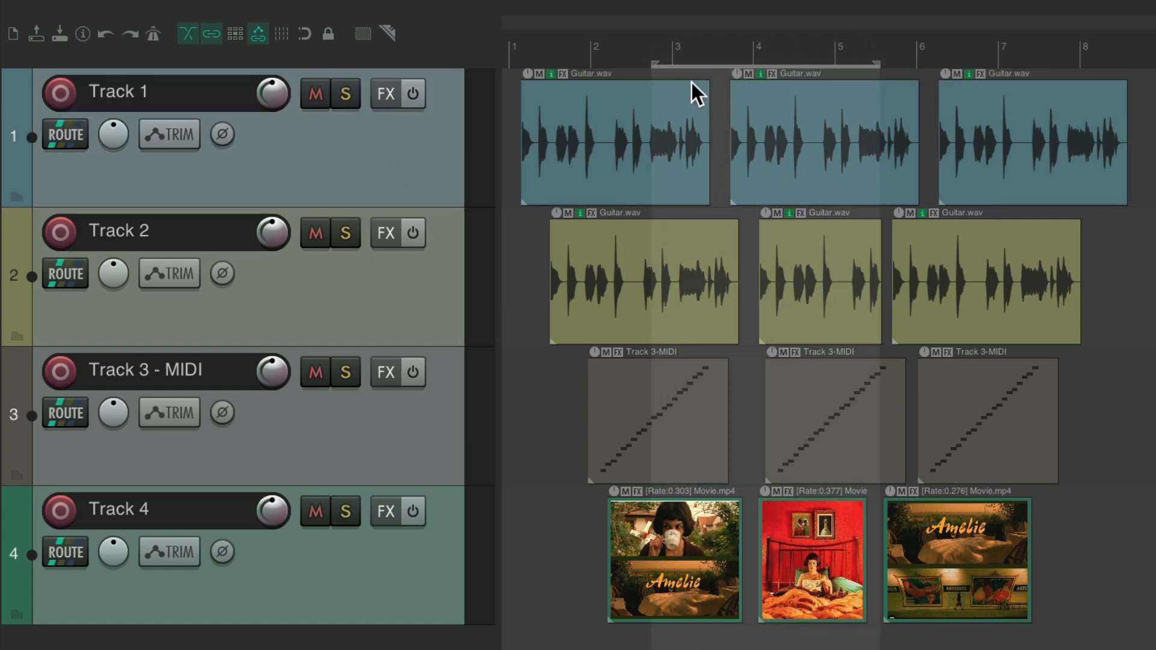
{"action": "left_click", "coordinate": [793, 68]}
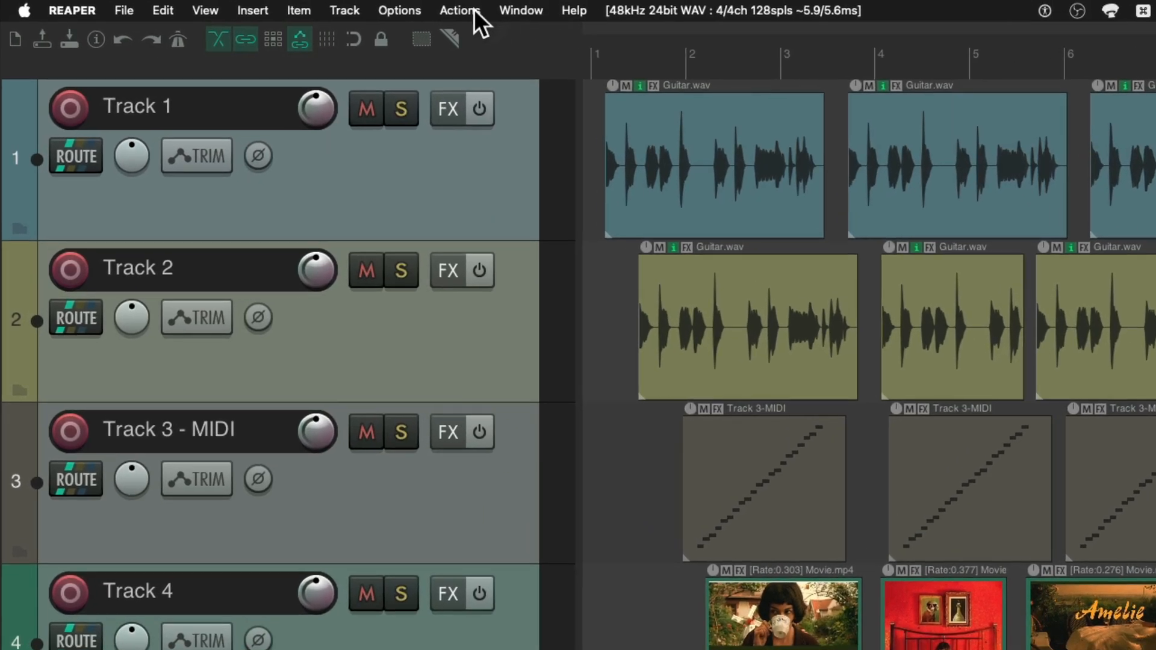
Assign the shortcut Cmd+Opt+Control+U to the action "Unselect (clear selection of) all tracks/items/envelope points"
{"action": "left_click", "coordinate": [409, 7]}
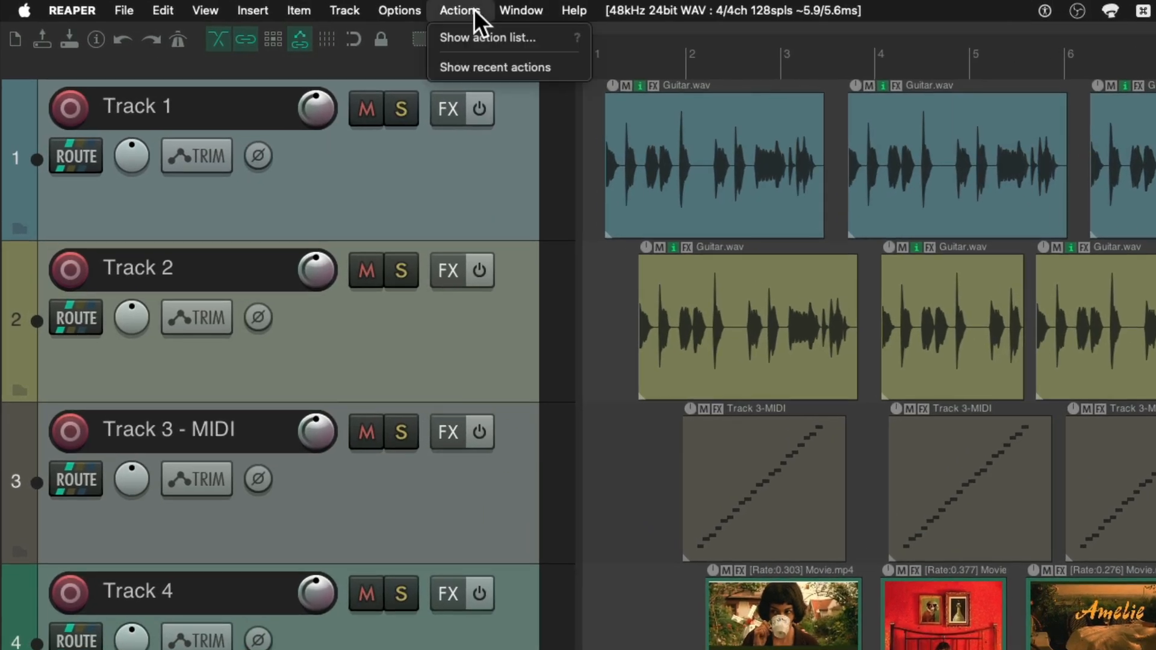
{"action": "left_click", "coordinate": [430, 36]}
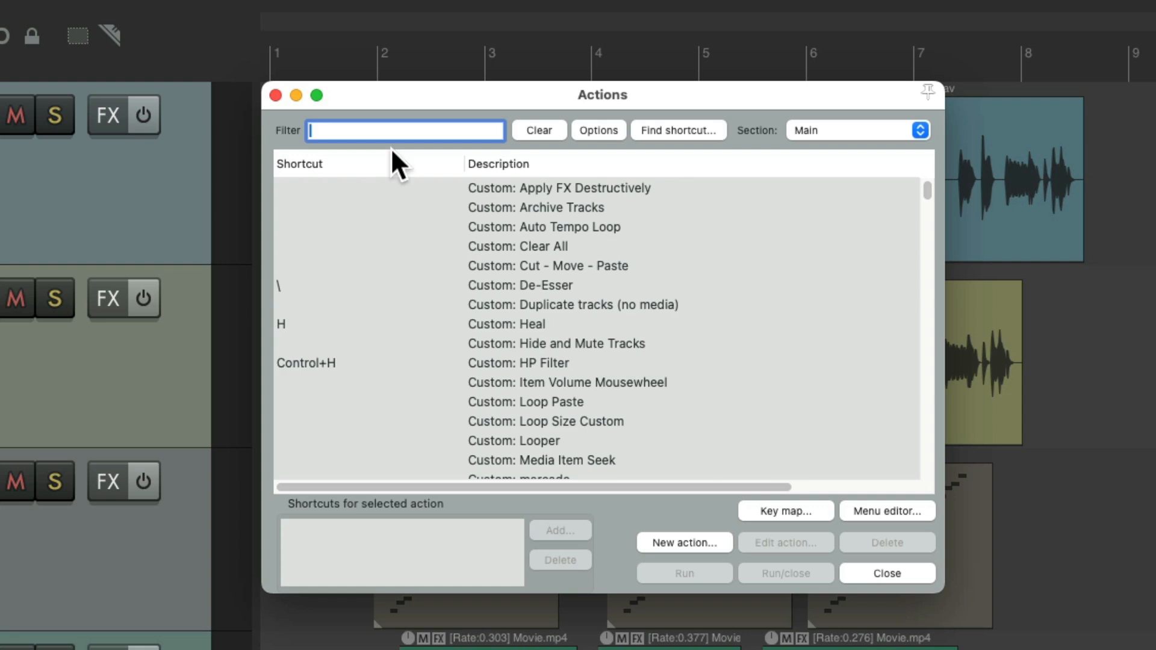
{"action": "type", "text": "unselect"}
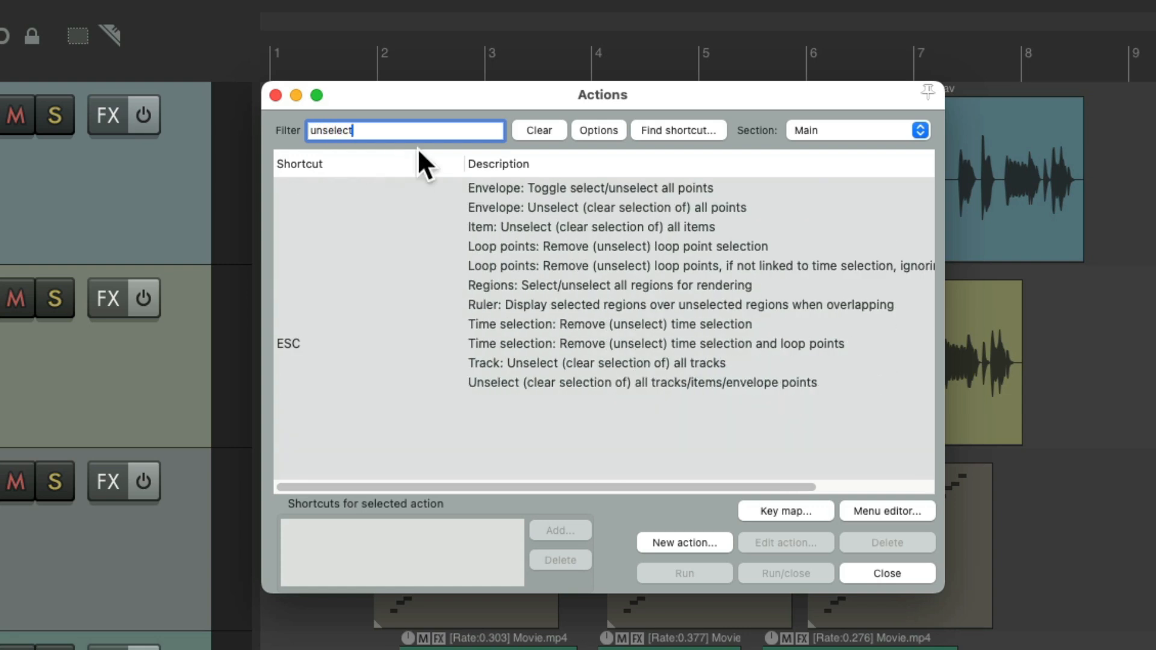
{"action": "left_click", "coordinate": [676, 384]}
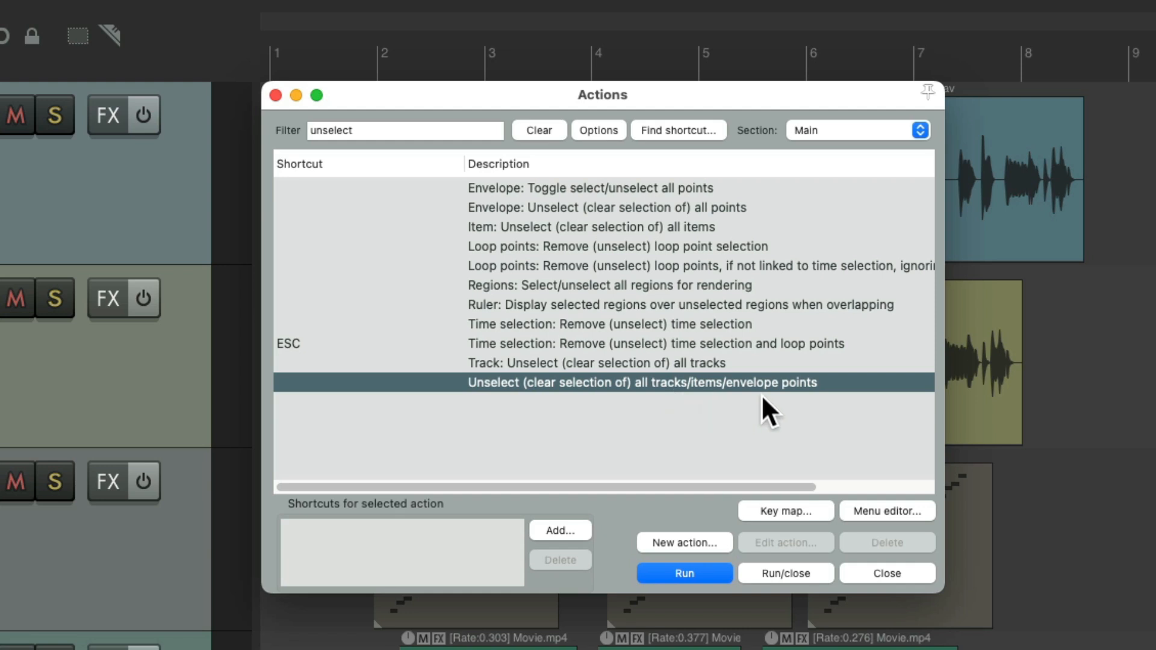
{"action": "left_click", "coordinate": [550, 531]}
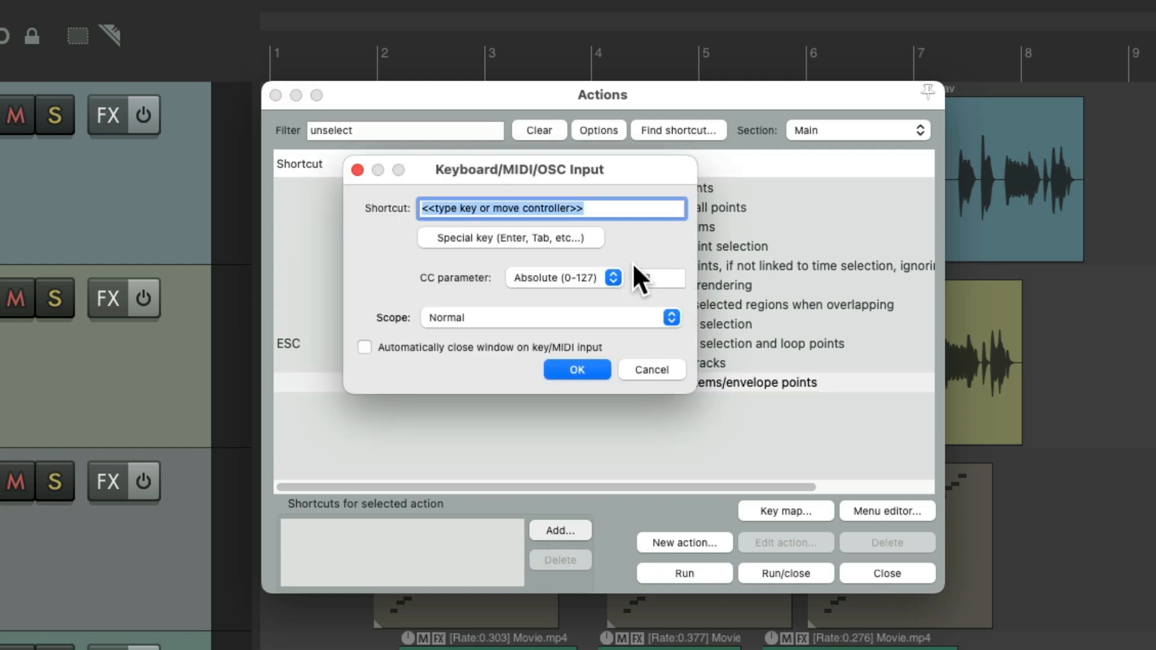
{"action": "key", "text": "ctrl+alt+super+u"}
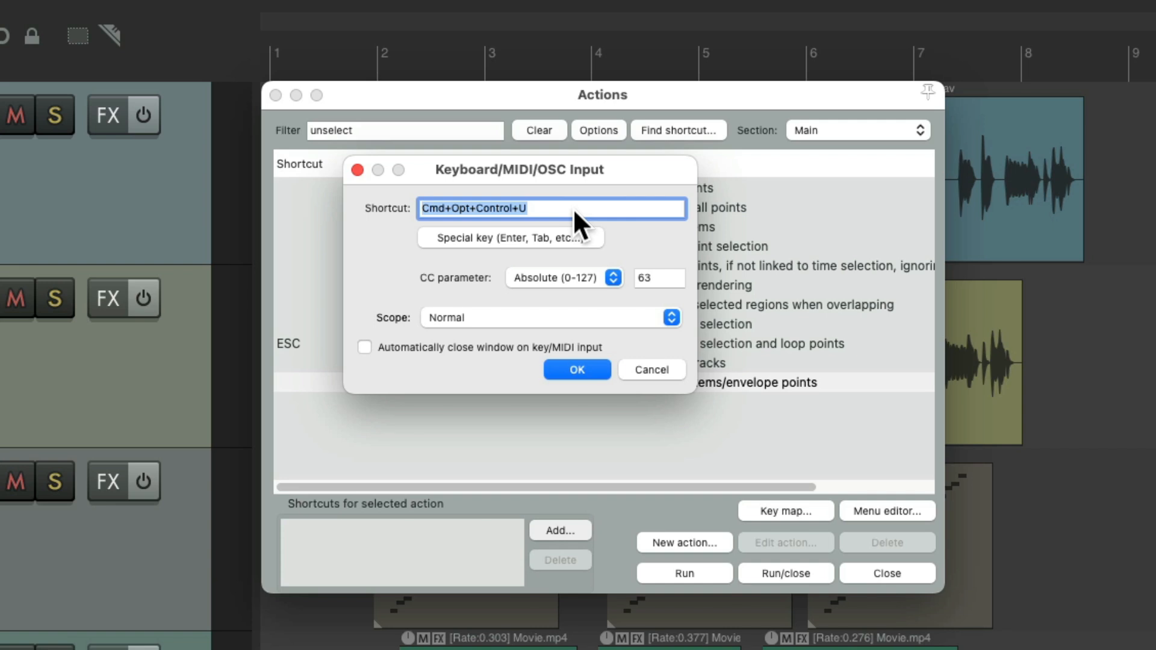
{"action": "left_click", "coordinate": [577, 369]}
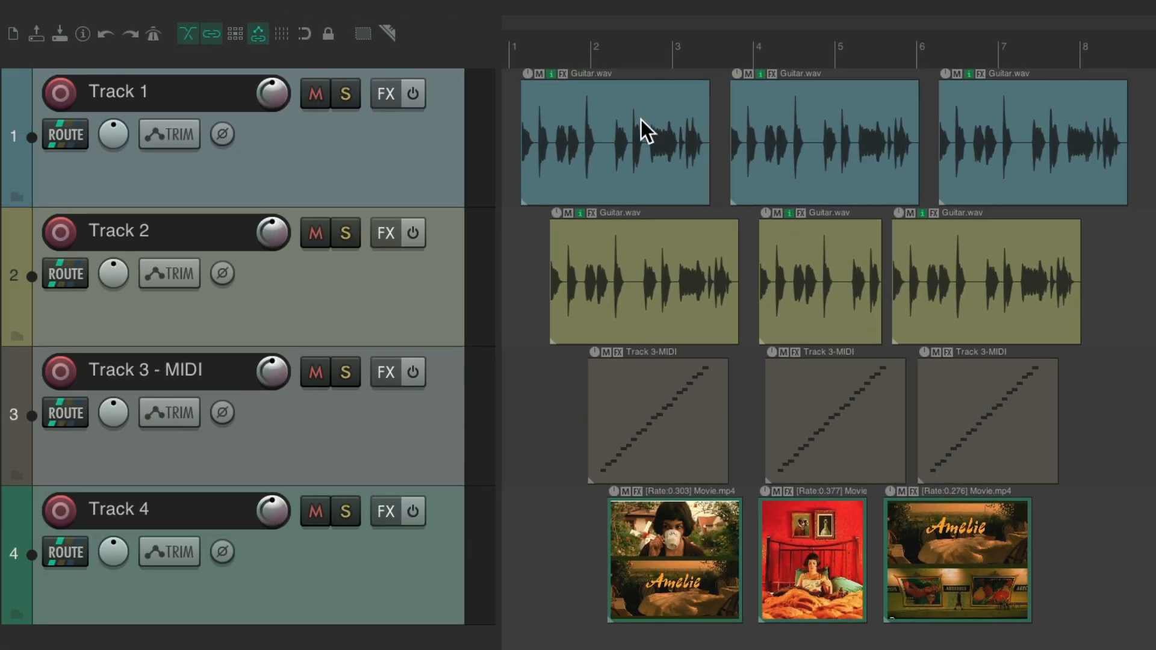
Select the first two items on Track 1, all items on Track 2 and the first two MIDI items on Track 3
{"action": "left_click", "coordinate": [641, 120]}
{"action": "left_click", "coordinate": [777, 133], "text": "ctrl"}
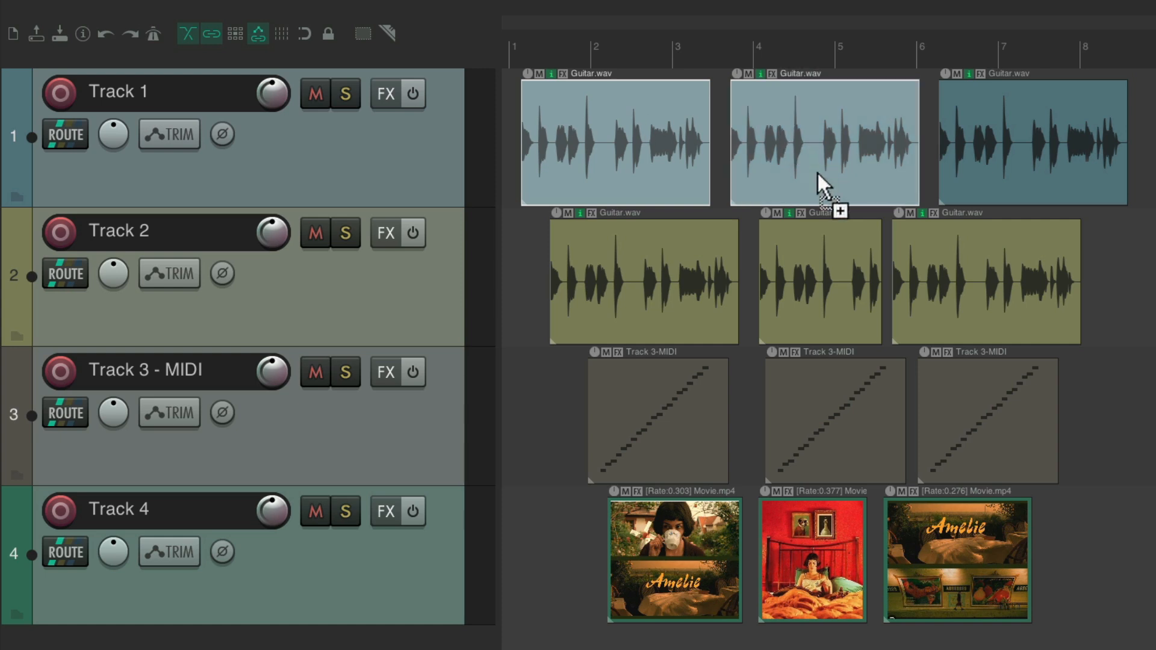
{"action": "left_click_drag", "start_coordinate": [700, 243], "coordinate": [911, 394]}
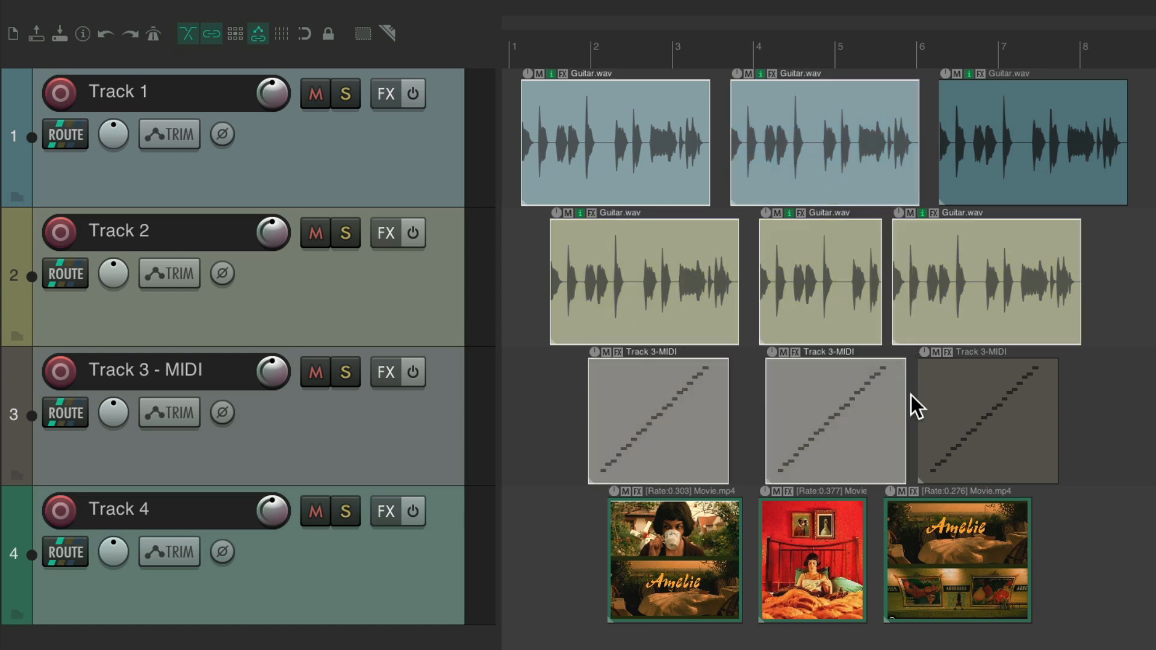
Select Tracks 1, 2 and 4, and unselect all tracks and items at once
{"action": "left_click", "coordinate": [389, 281]}
{"action": "left_click", "coordinate": [387, 174], "text": "ctrl"}
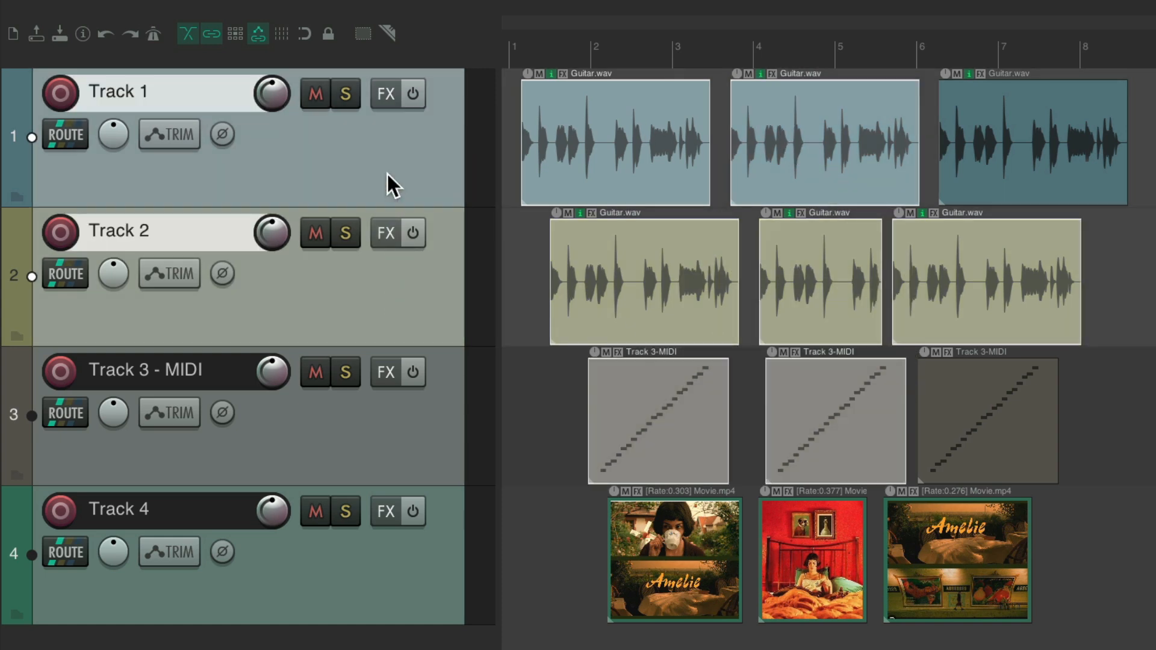
{"action": "left_click", "coordinate": [392, 571], "text": "ctrl"}
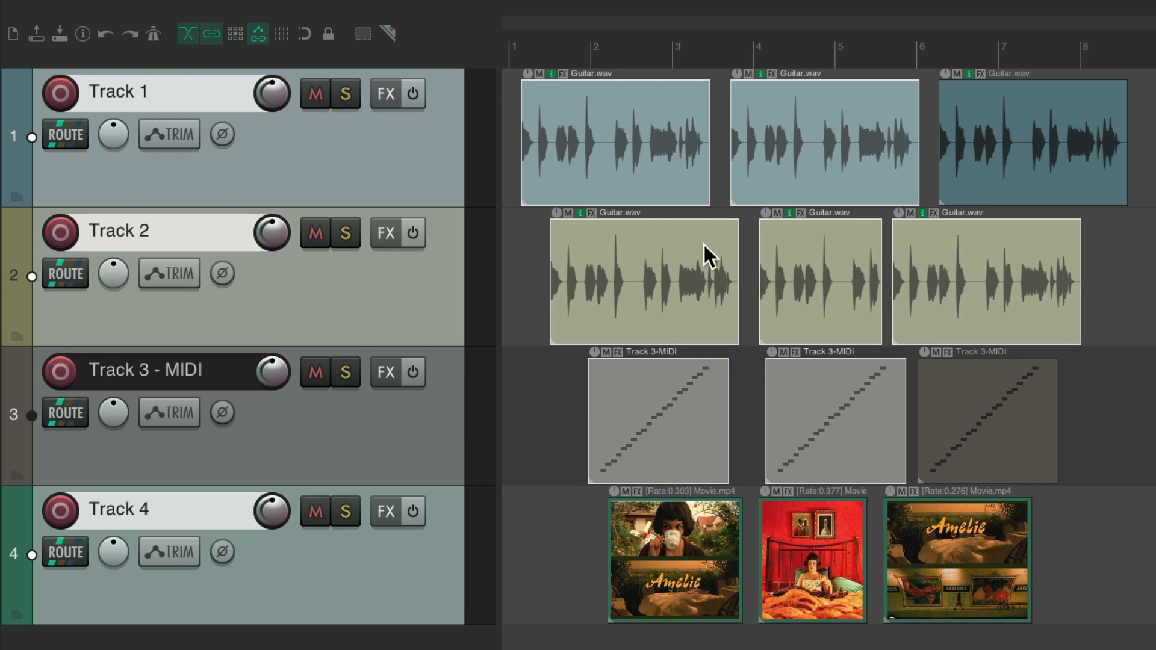
{"action": "key", "text": "Escape"}
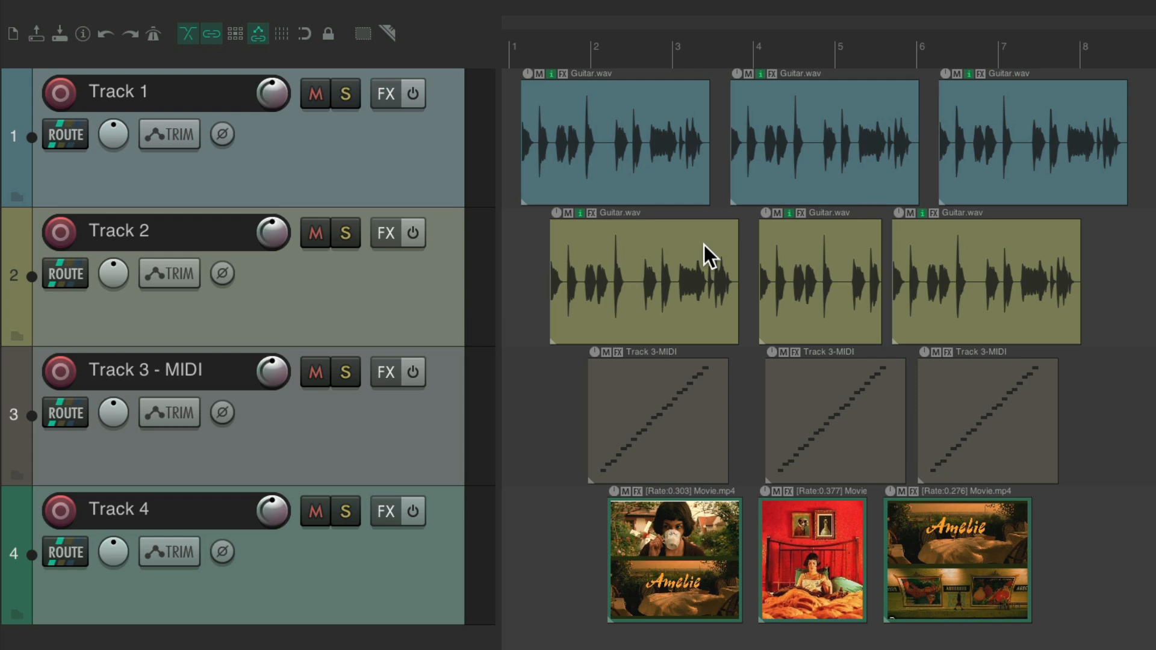
Make a time selection from about measure 2.6 to 5.2
{"action": "left_click_drag", "start_coordinate": [642, 53], "coordinate": [837, 62]}
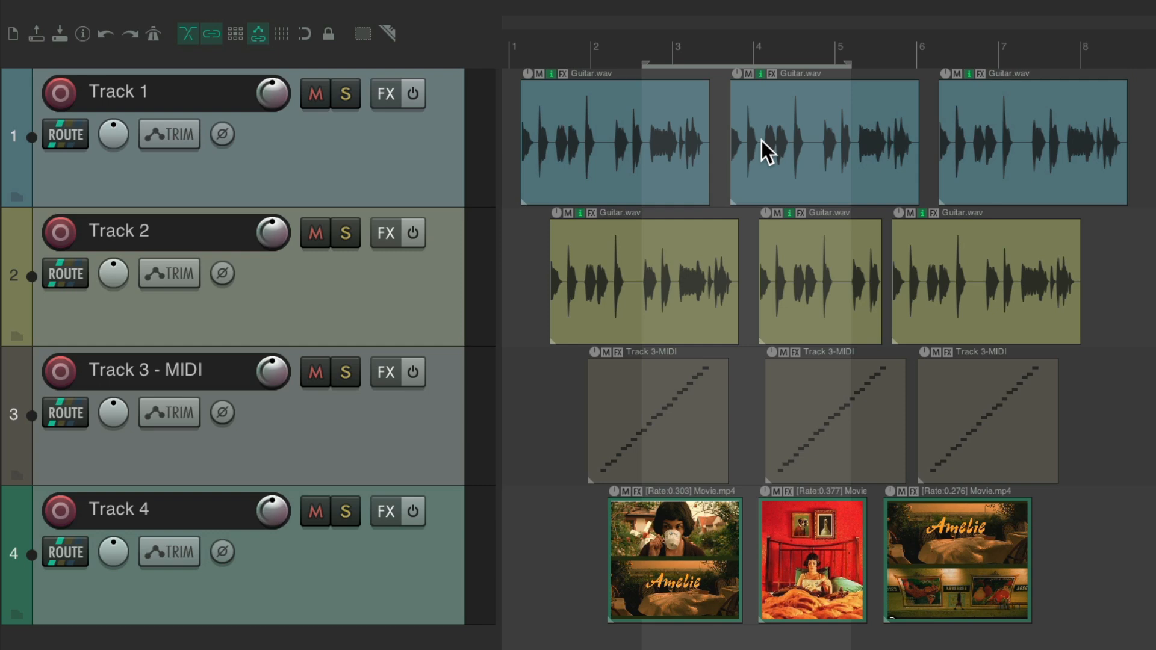
Remove the assigned shortcut from the action "Unselect (clear selection of) all tracks/items/envelope points"
{"action": "key", "text": "shift+slash"}
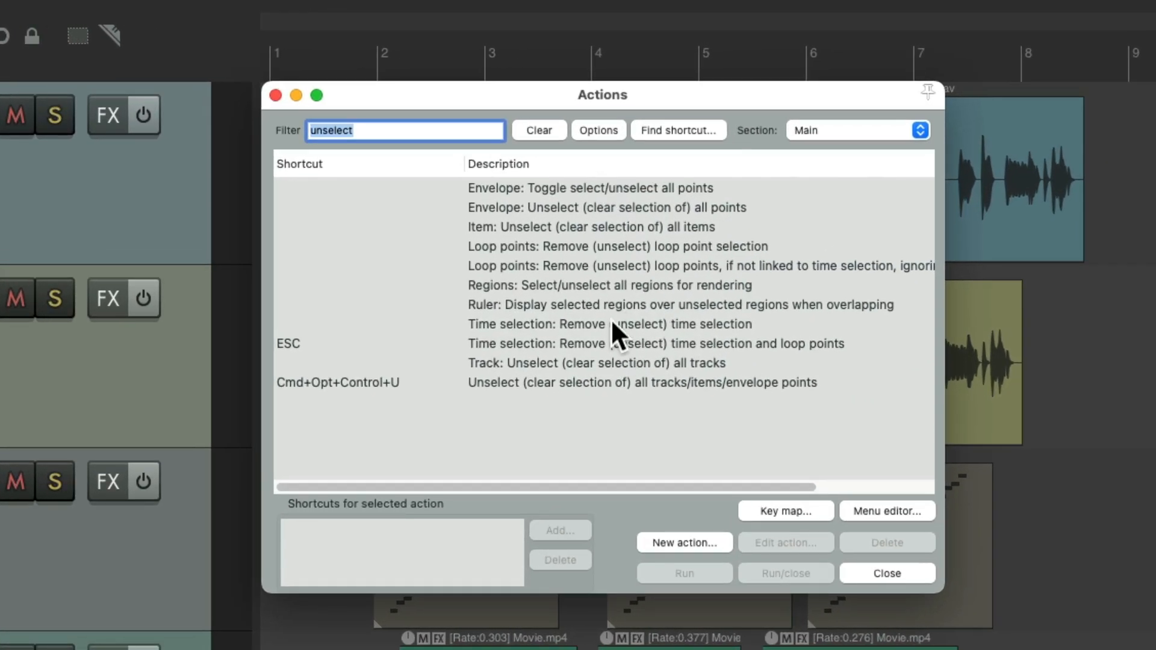
{"action": "left_click", "coordinate": [558, 385]}
{"action": "left_click", "coordinate": [561, 560]}
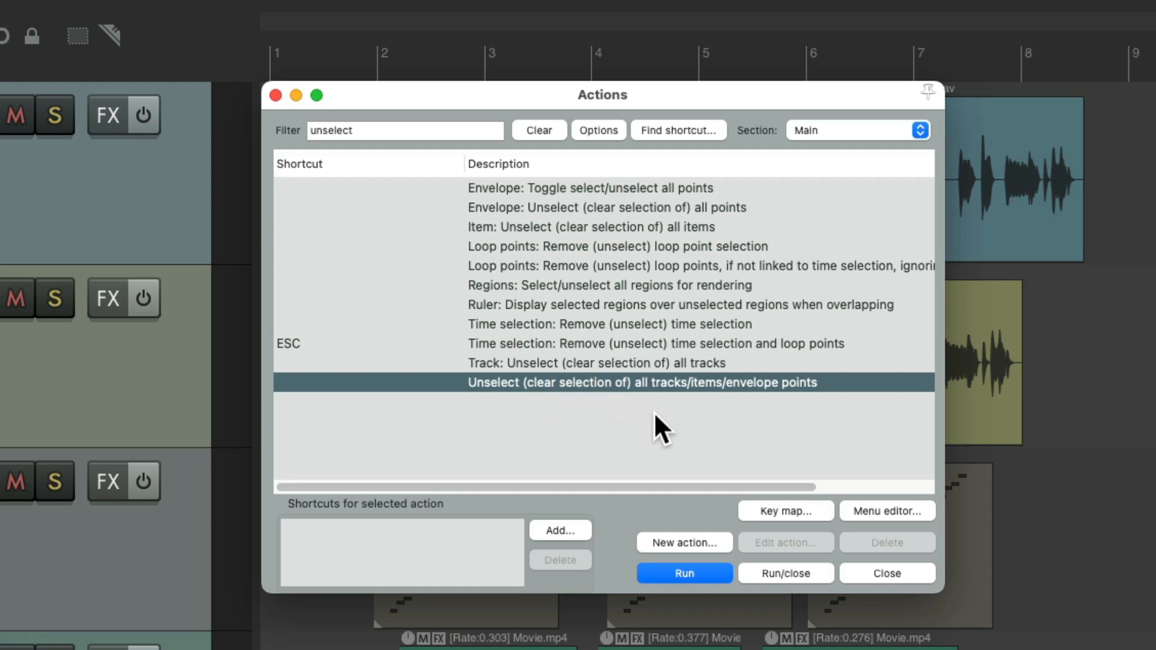
Create a custom action named "UnSelect All" based on the action that unselects all tracks/items/envelope points
{"action": "left_click", "coordinate": [678, 543]}
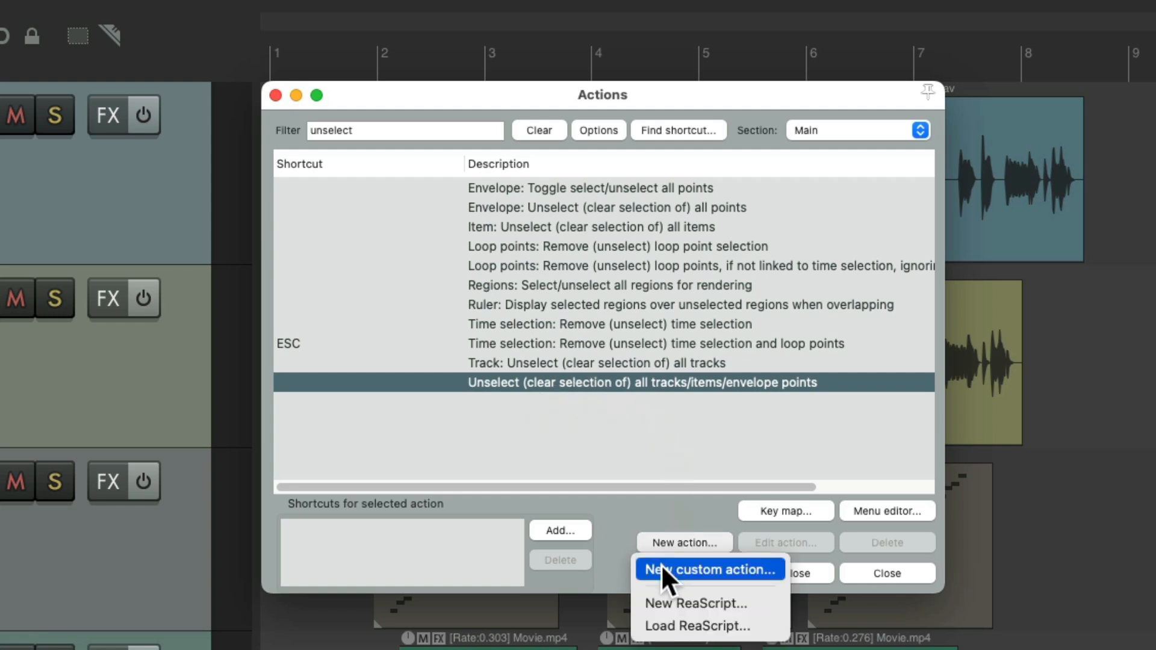
{"action": "left_click", "coordinate": [661, 565]}
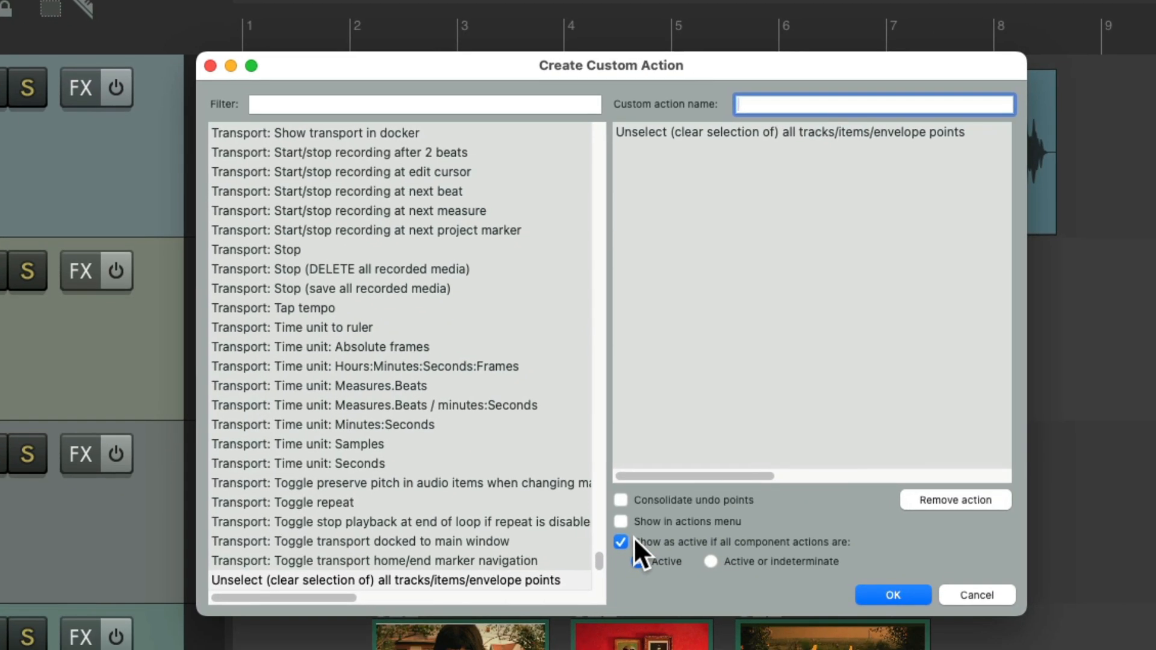
{"action": "type", "text": "UnSelect All"}
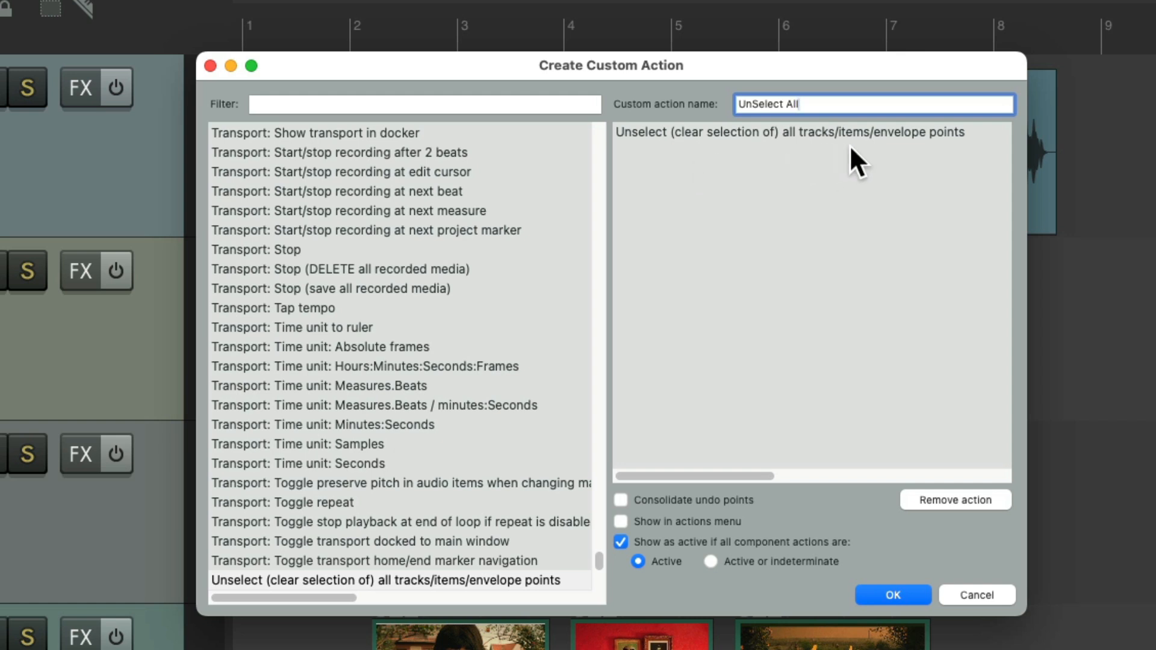
Add "Time selection: Remove (unselect) time selection and loop points" to the custom action
{"action": "left_click", "coordinate": [524, 104]}
{"action": "type", "text": "unselect"}
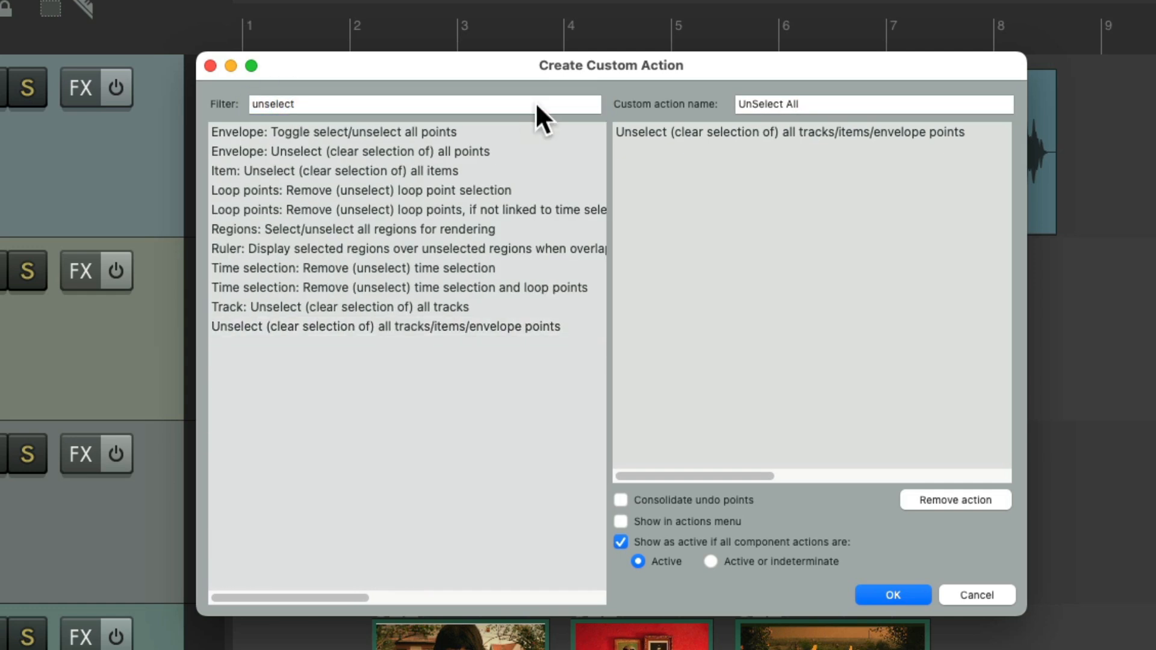
{"action": "left_click", "coordinate": [480, 288]}
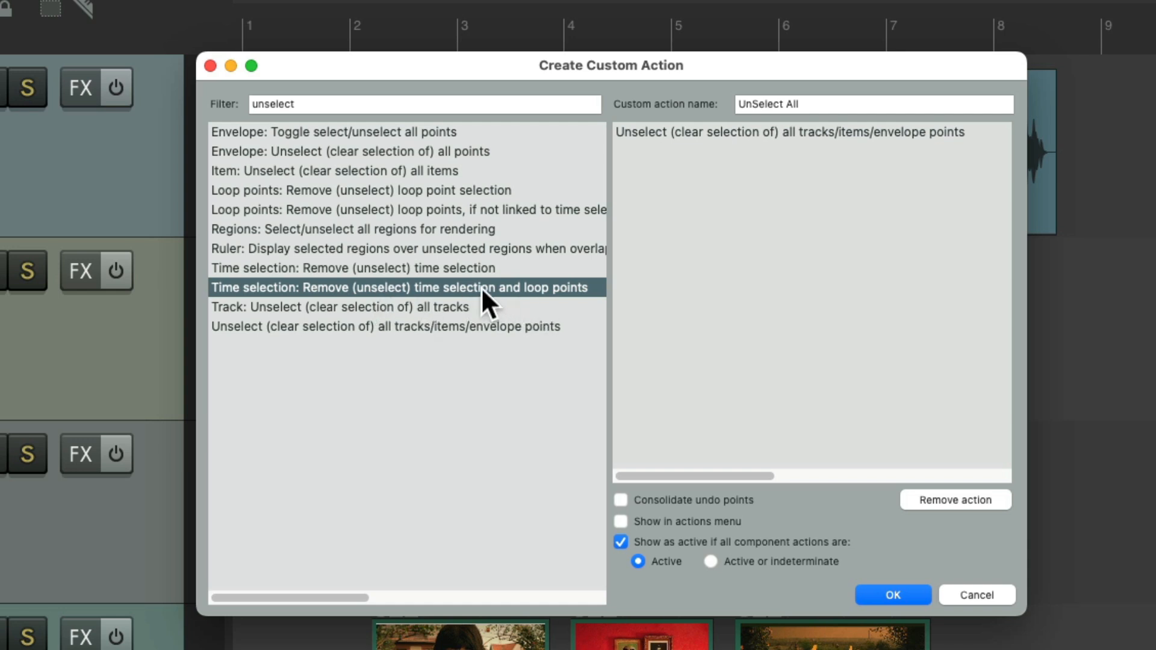
{"action": "left_click_drag", "start_coordinate": [464, 282], "coordinate": [765, 200]}
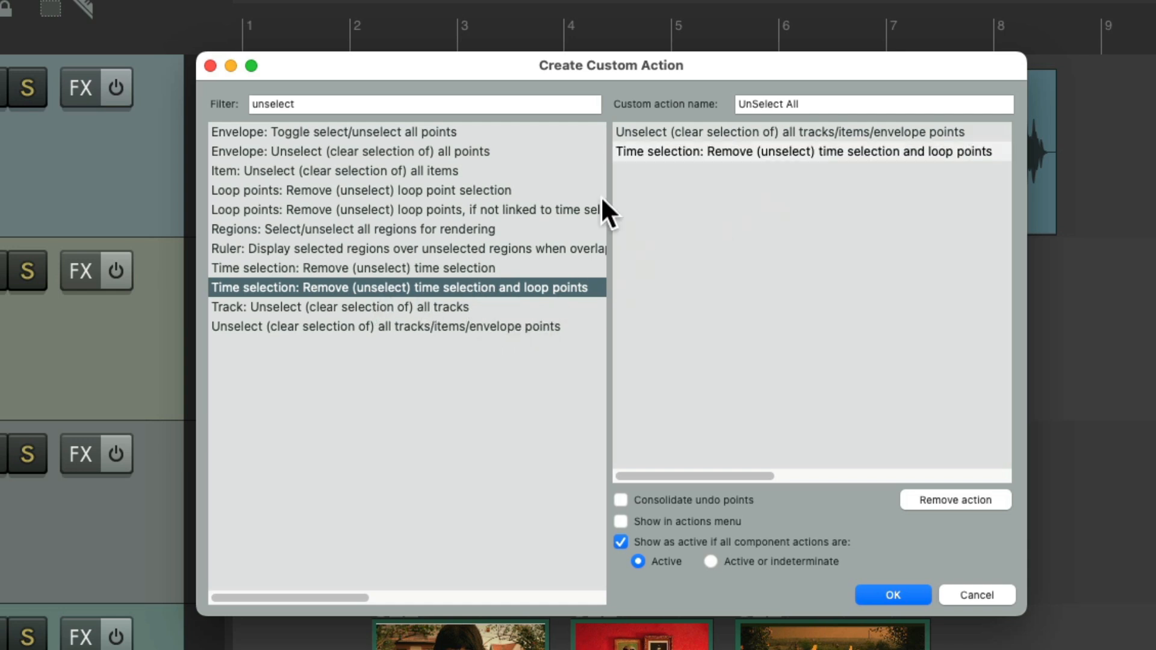
Find the razor edit actions and add "Razor edit: Clear all areas" to the custom action
{"action": "left_click", "coordinate": [421, 102]}
{"action": "type", "text": "razor edit"}
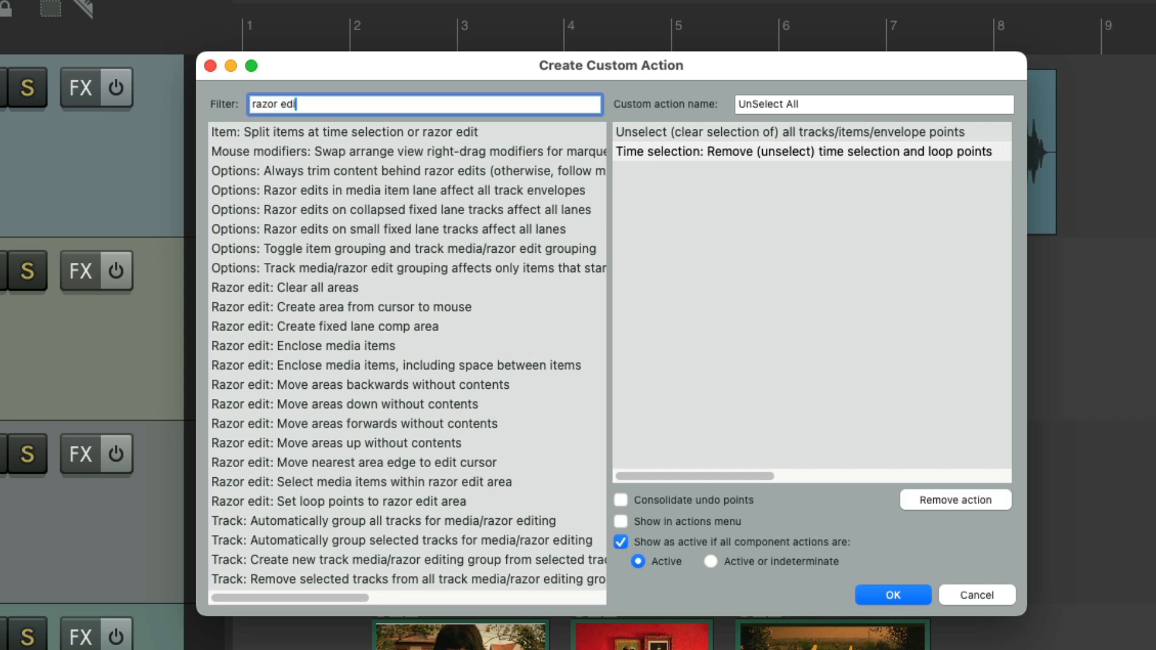
{"action": "left_click", "coordinate": [380, 287]}
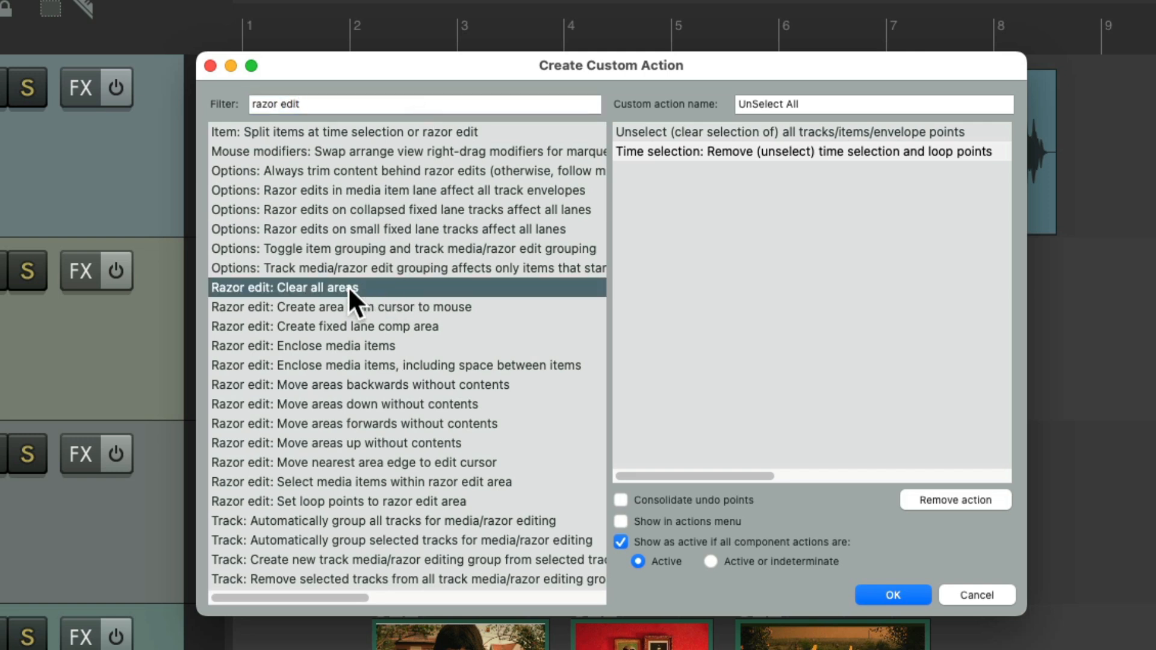
{"action": "left_click_drag", "start_coordinate": [349, 288], "coordinate": [705, 242]}
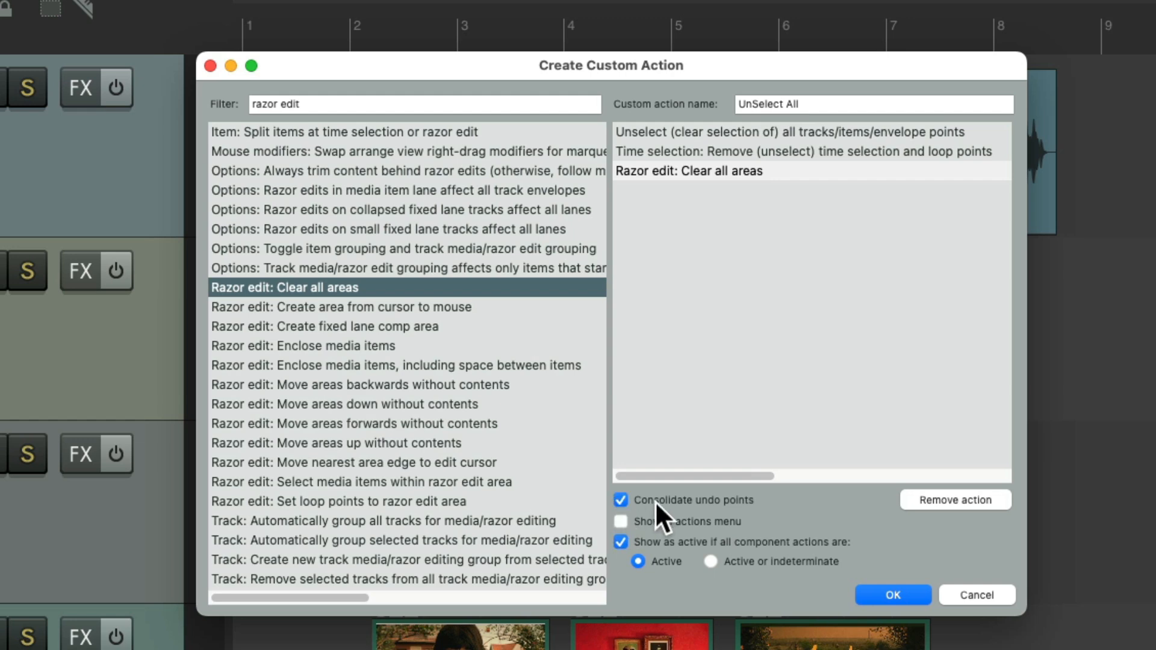
Save the custom action "UnSelect All" and assign it the shortcut Cmd+Opt+Control+U with global scope
{"action": "left_click", "coordinate": [888, 596]}
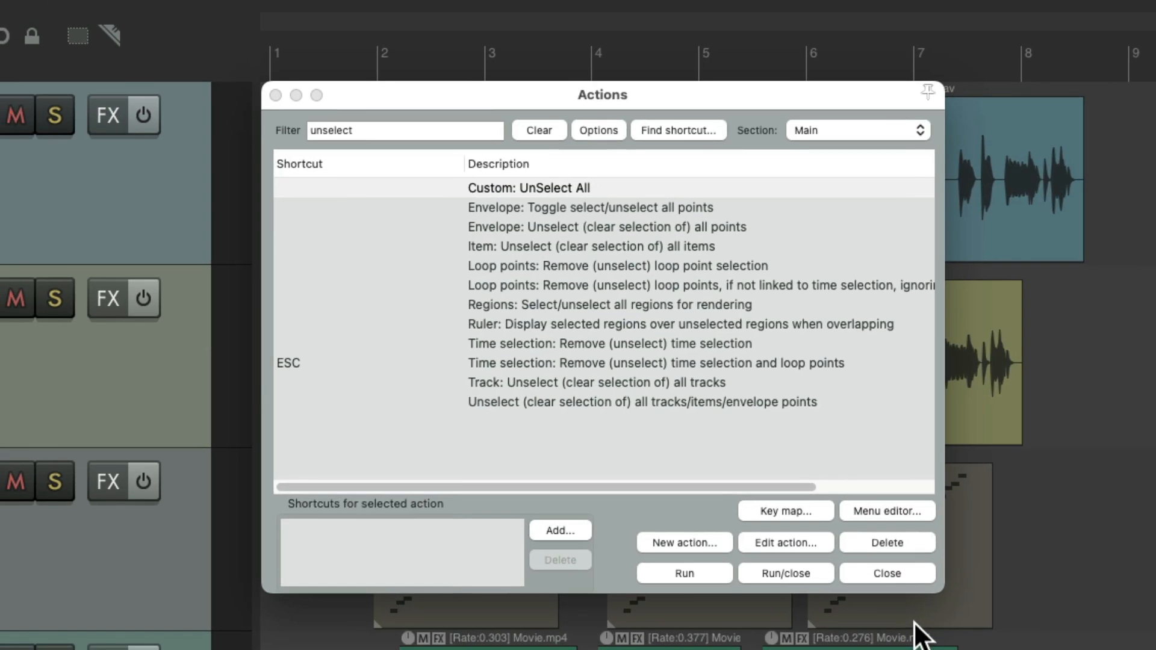
{"action": "left_click", "coordinate": [601, 165]}
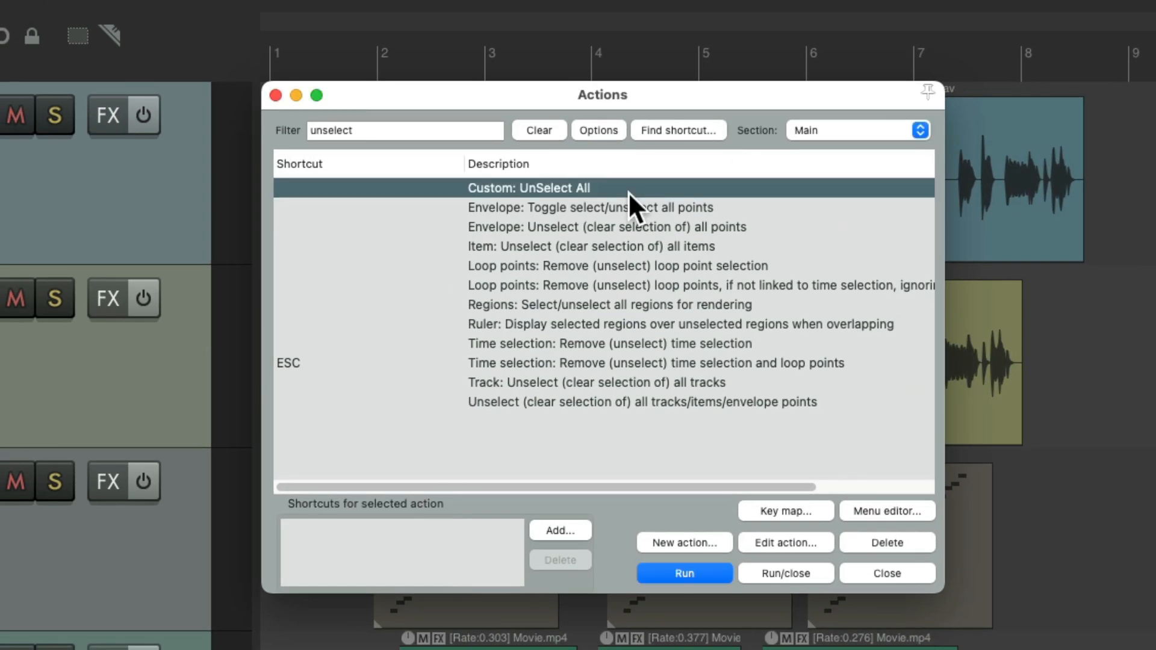
{"action": "left_click", "coordinate": [560, 532]}
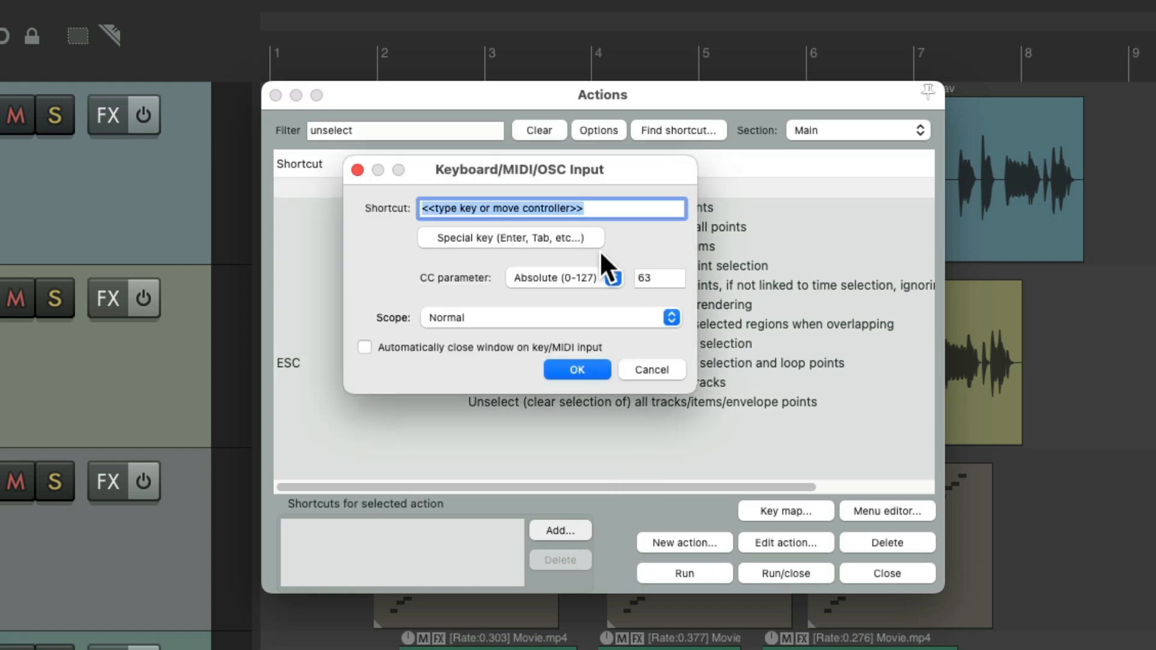
{"action": "key", "text": "ctrl+alt+super+u"}
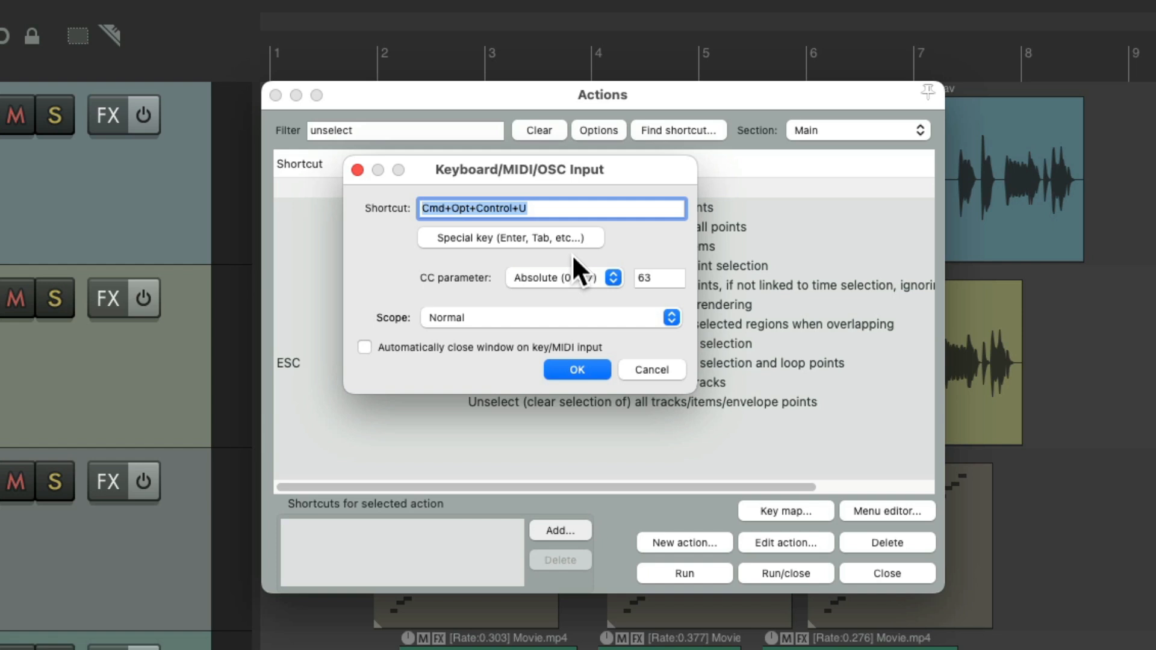
{"action": "left_click", "coordinate": [490, 316]}
{"action": "left_click", "coordinate": [508, 341]}
{"action": "left_click", "coordinate": [561, 365]}
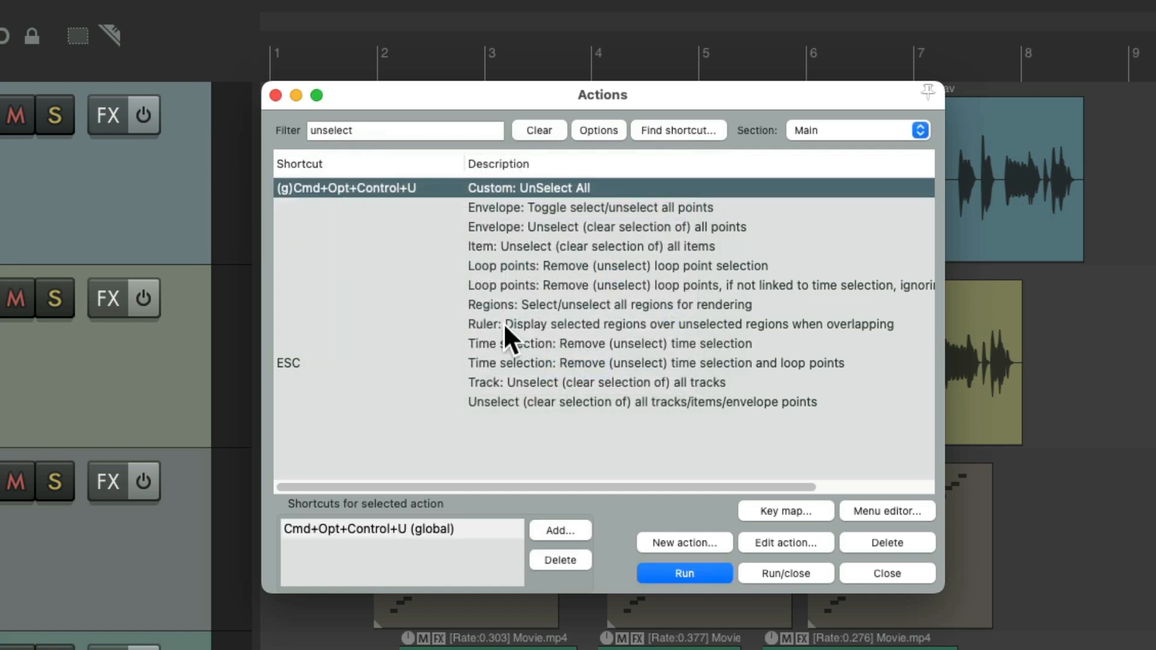
{"action": "key", "text": "Escape"}
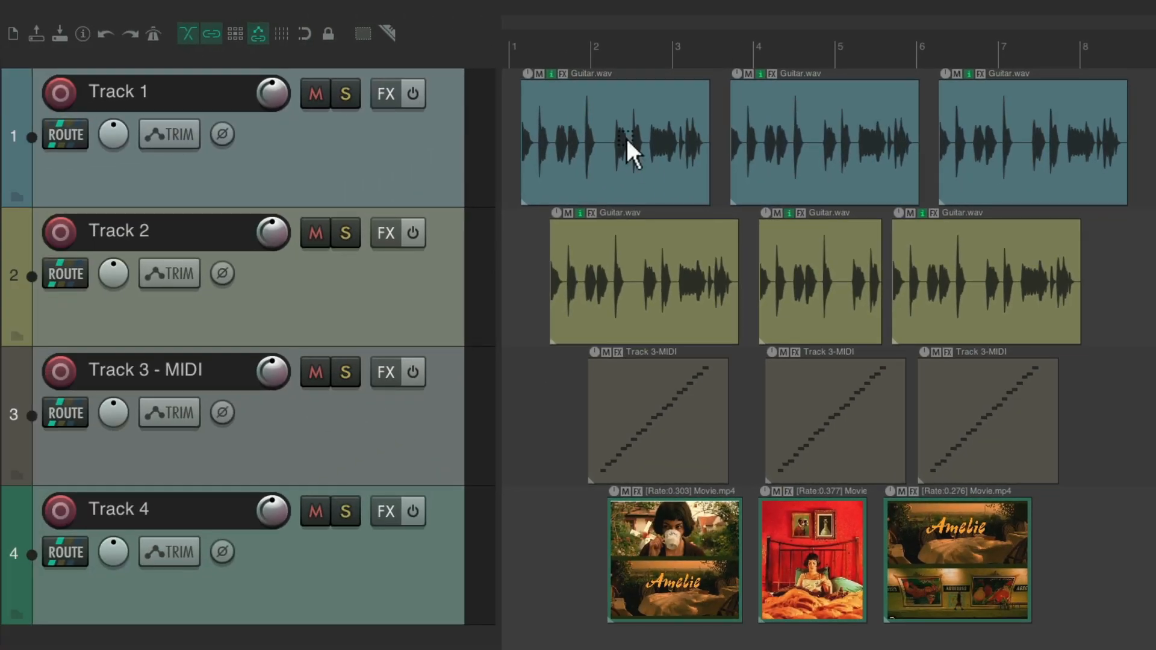
Test UnSelect All on the first two items of Tracks 1 to 3, and on selected Tracks 1, 3 and 4
{"action": "left_click_drag", "start_coordinate": [626, 139], "coordinate": [864, 445]}
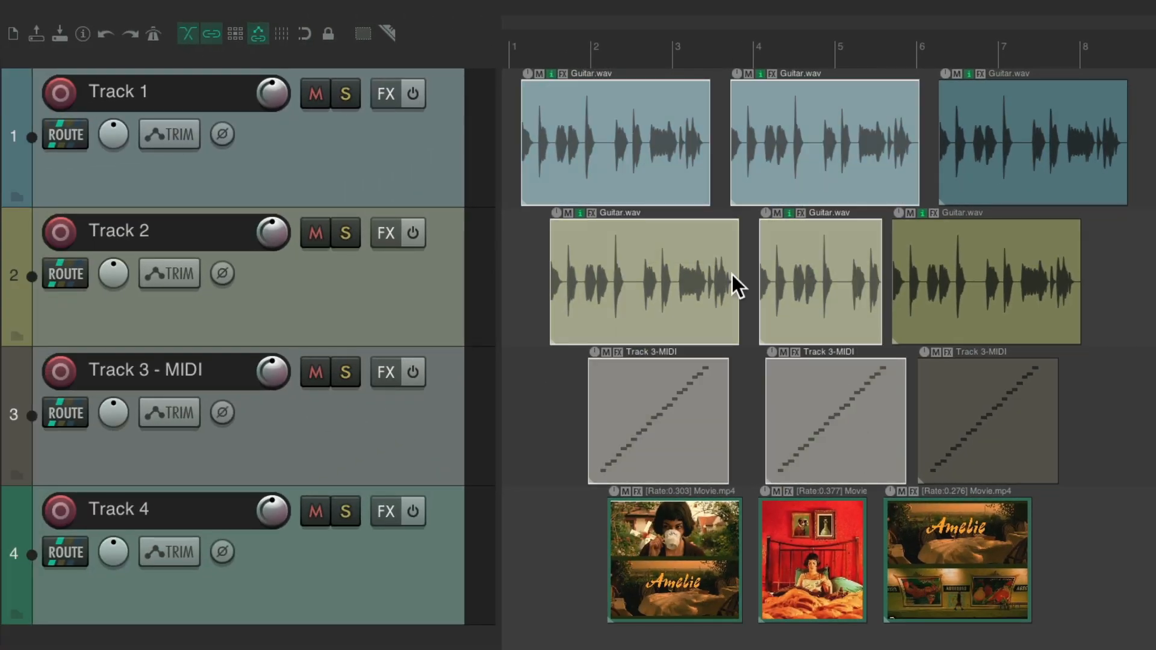
{"action": "key", "text": "ctrl+alt+super+u"}
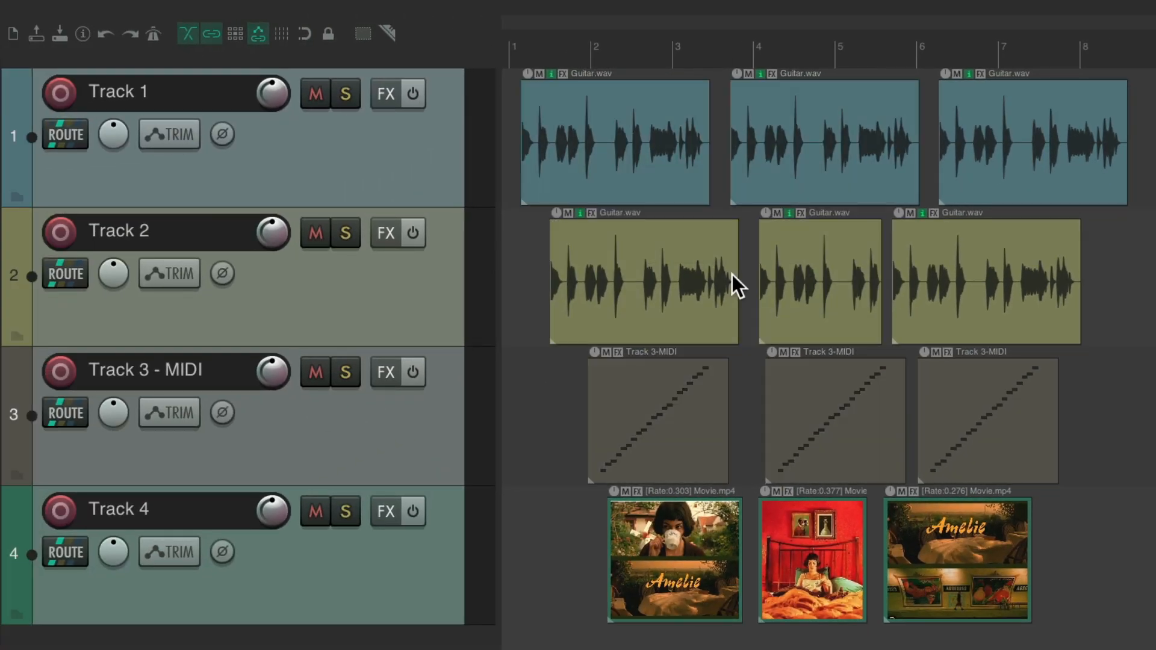
{"action": "left_click", "coordinate": [426, 163]}
{"action": "left_click", "coordinate": [432, 421], "text": "ctrl"}
{"action": "left_click", "coordinate": [447, 542], "text": "ctrl"}
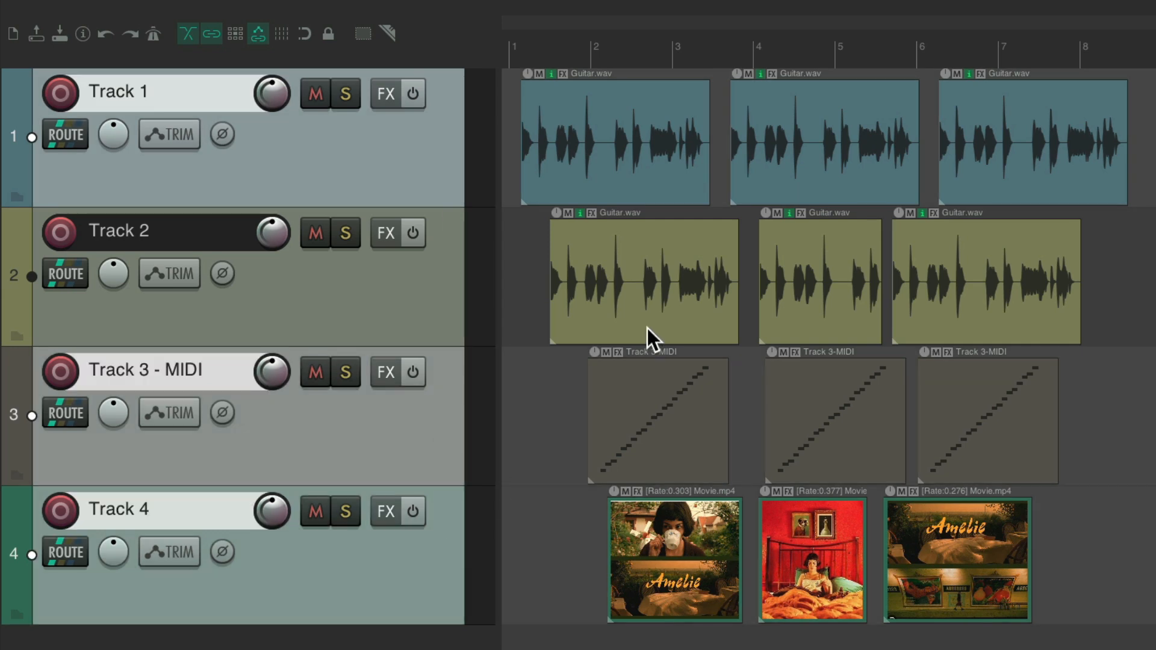
{"action": "key", "text": "ctrl+alt+super+u"}
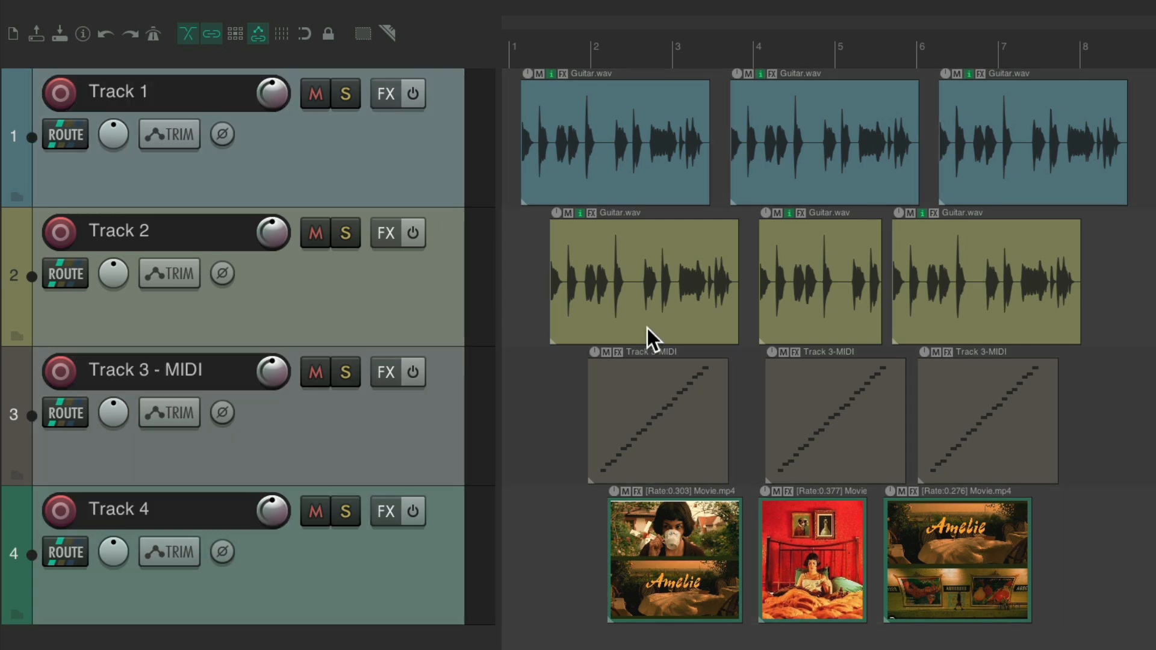
Make a time selection from about bar 1.7 to 4, and select two guitar items plus Tracks 1, 2 and 4
{"action": "left_click_drag", "start_coordinate": [574, 51], "coordinate": [753, 49]}
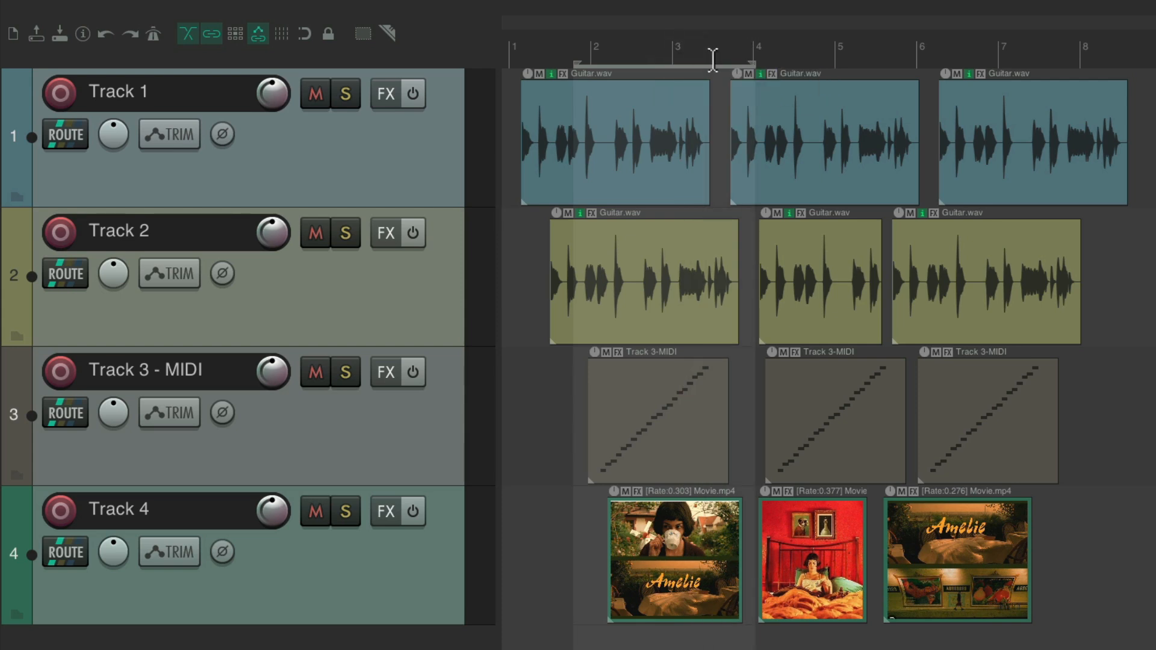
{"action": "left_click", "coordinate": [655, 124], "text": "ctrl"}
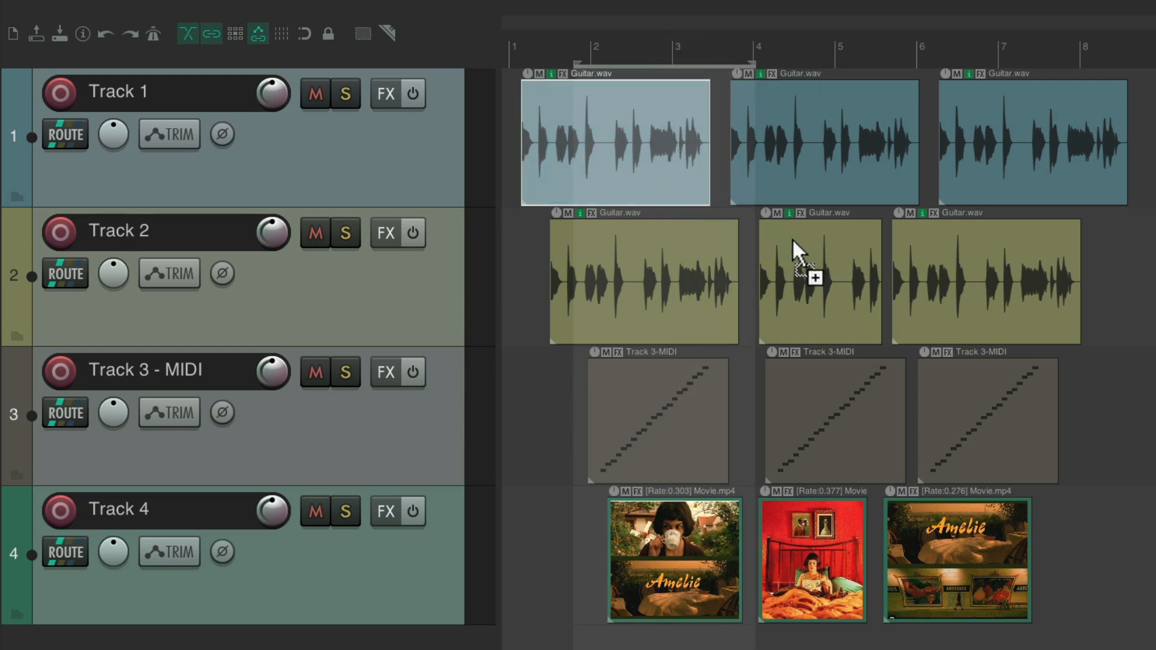
{"action": "left_click", "coordinate": [788, 236], "text": "ctrl"}
{"action": "left_click", "coordinate": [392, 268]}
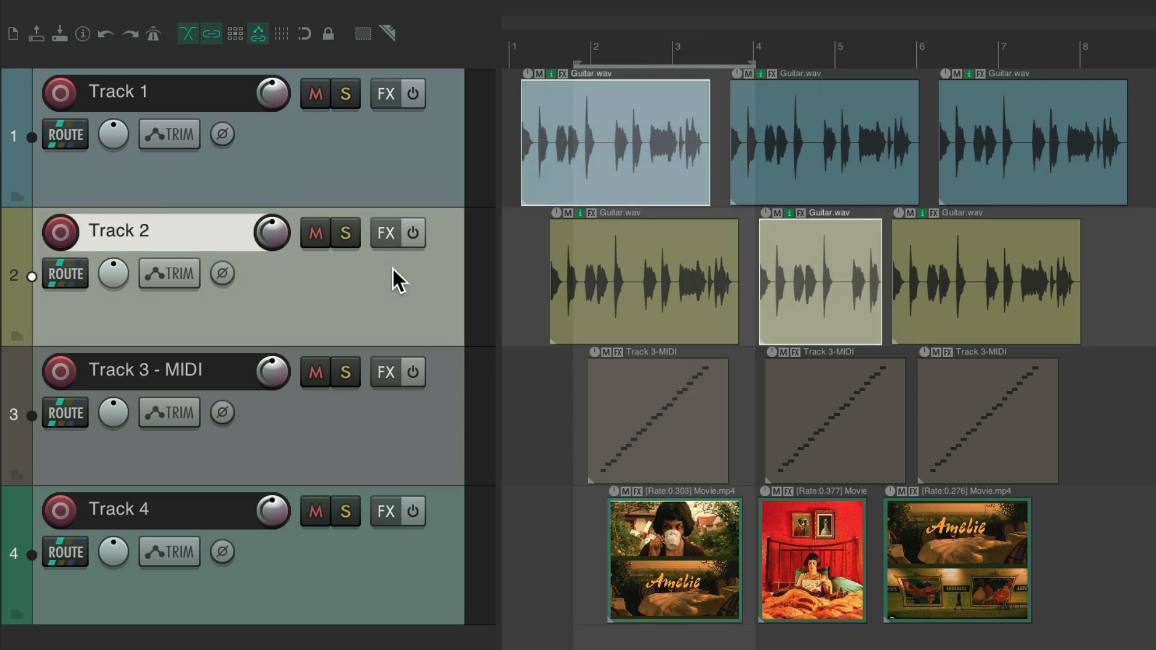
{"action": "left_click", "coordinate": [428, 562], "text": "ctrl"}
{"action": "left_click", "coordinate": [415, 144], "text": "ctrl"}
Draw a wavy curve on Track 1's volume envelope from about bar 1.3 to 6.2, and clear all selections
{"action": "key", "text": "v"}
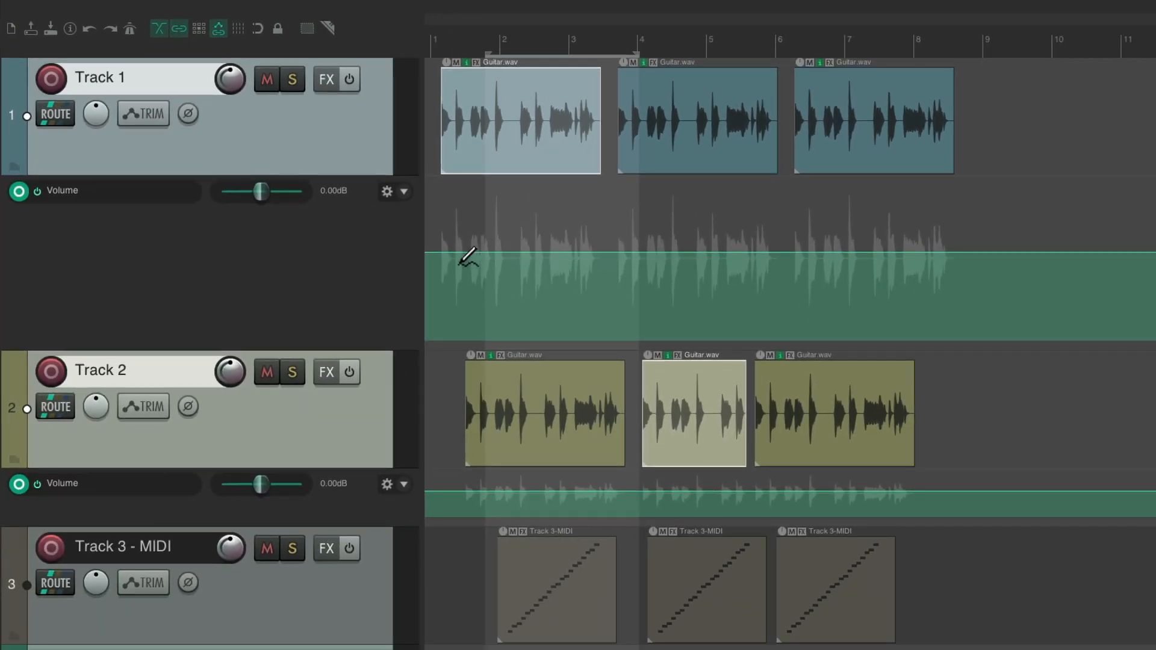
{"action": "left_click_drag", "start_coordinate": [469, 258], "coordinate": [800, 240]}
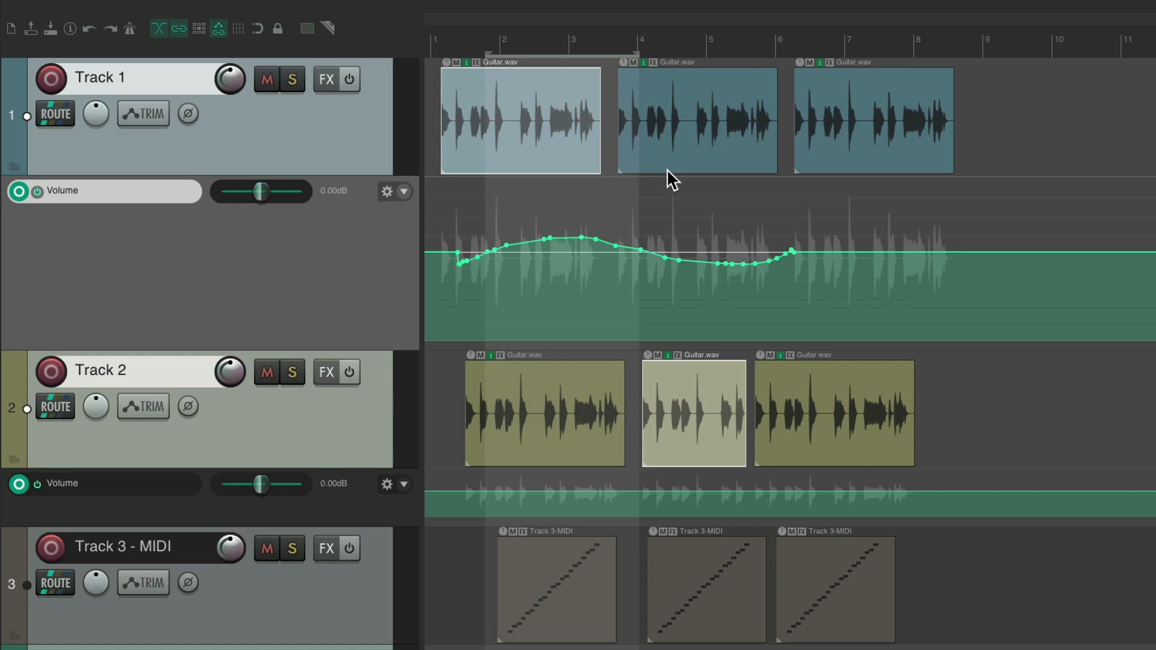
{"action": "key", "text": "Escape"}
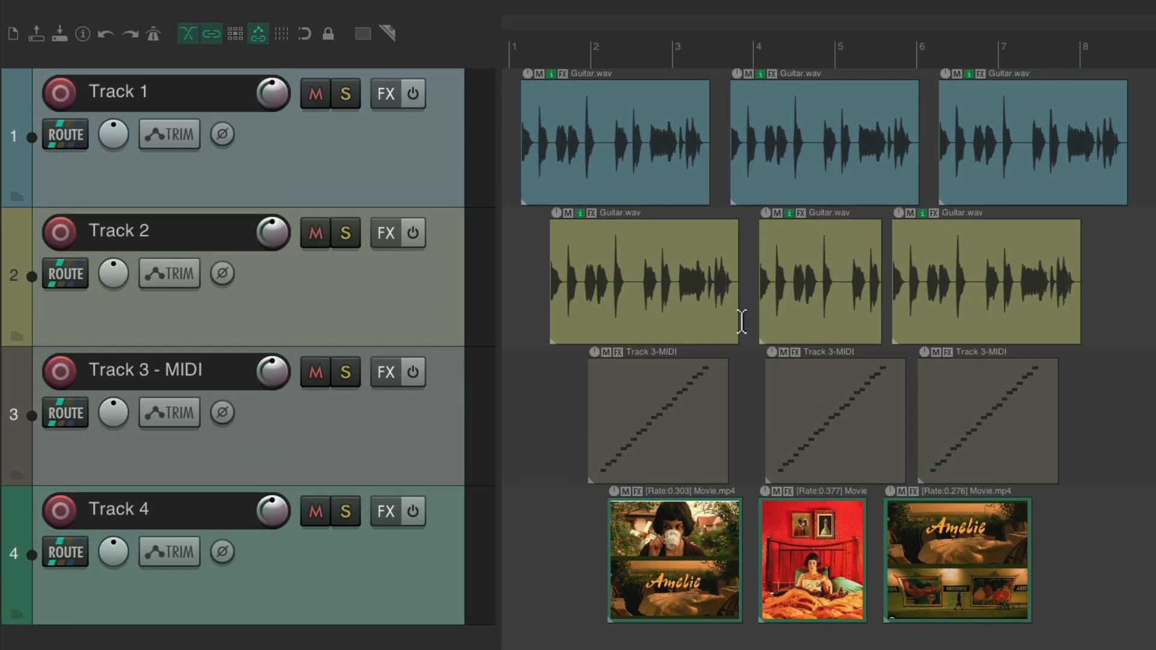
Select the second items on Tracks 1 and 2 and the first item on Track 3, and clear them with UnSelect All
{"action": "left_click", "coordinate": [820, 121], "text": "ctrl"}
{"action": "left_click", "coordinate": [831, 237], "text": "ctrl"}
{"action": "left_click", "coordinate": [659, 374], "text": "ctrl"}
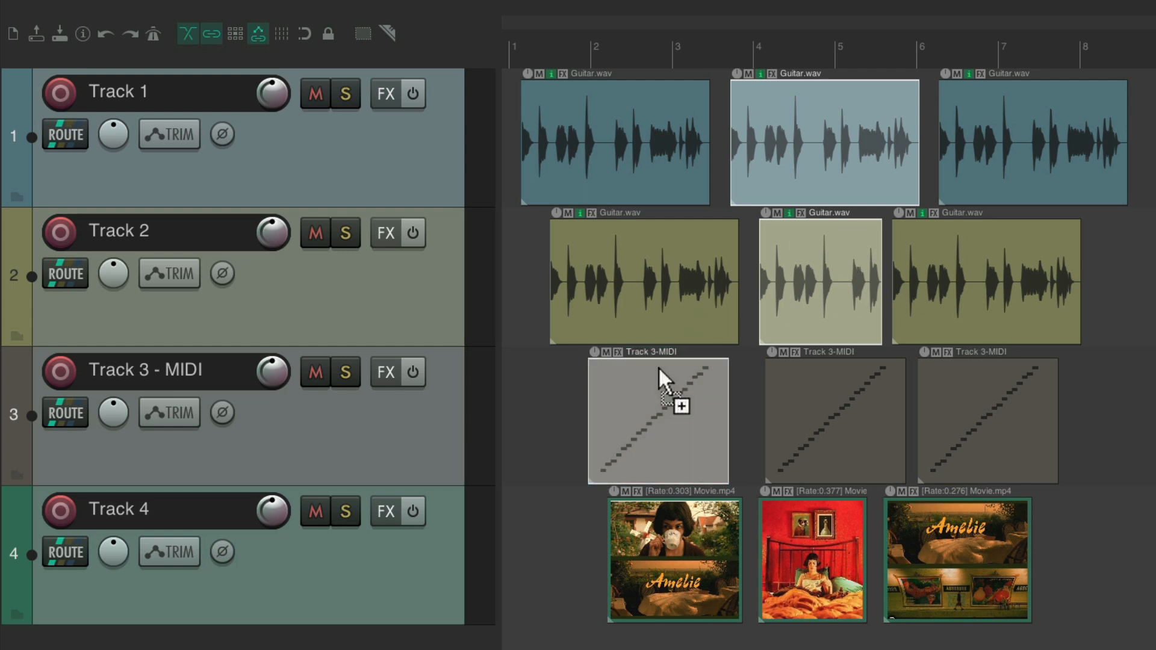
Test UnSelect All on a razor edit area across Tracks 1 to 3, from about bar 2 to 5, with Tracks 1 and 3 selected
{"action": "right_click", "coordinate": [616, 127], "text": "alt"}
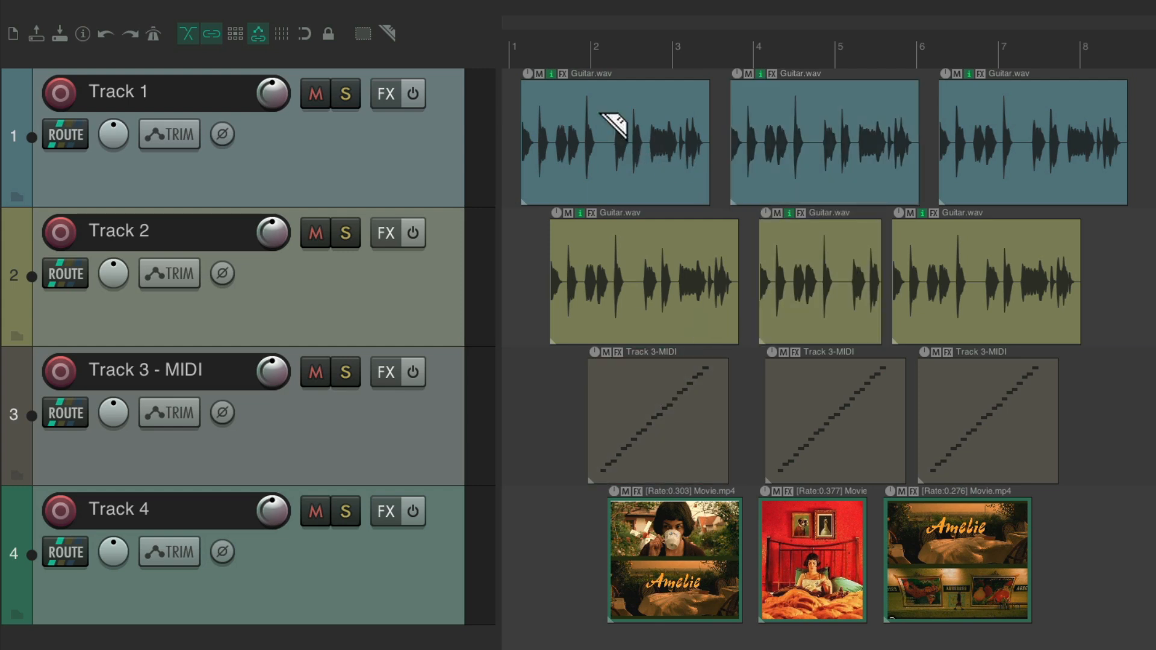
{"action": "left_click_drag", "start_coordinate": [601, 115], "coordinate": [829, 431]}
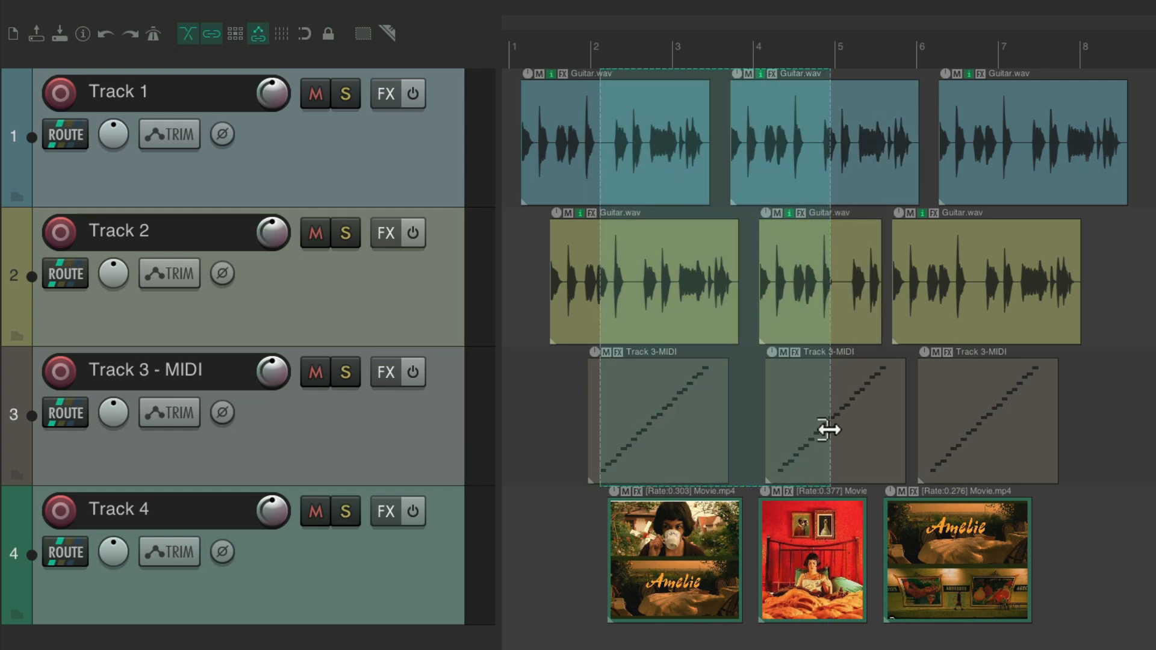
{"action": "left_click", "coordinate": [412, 167]}
{"action": "left_click", "coordinate": [436, 391], "text": "ctrl"}
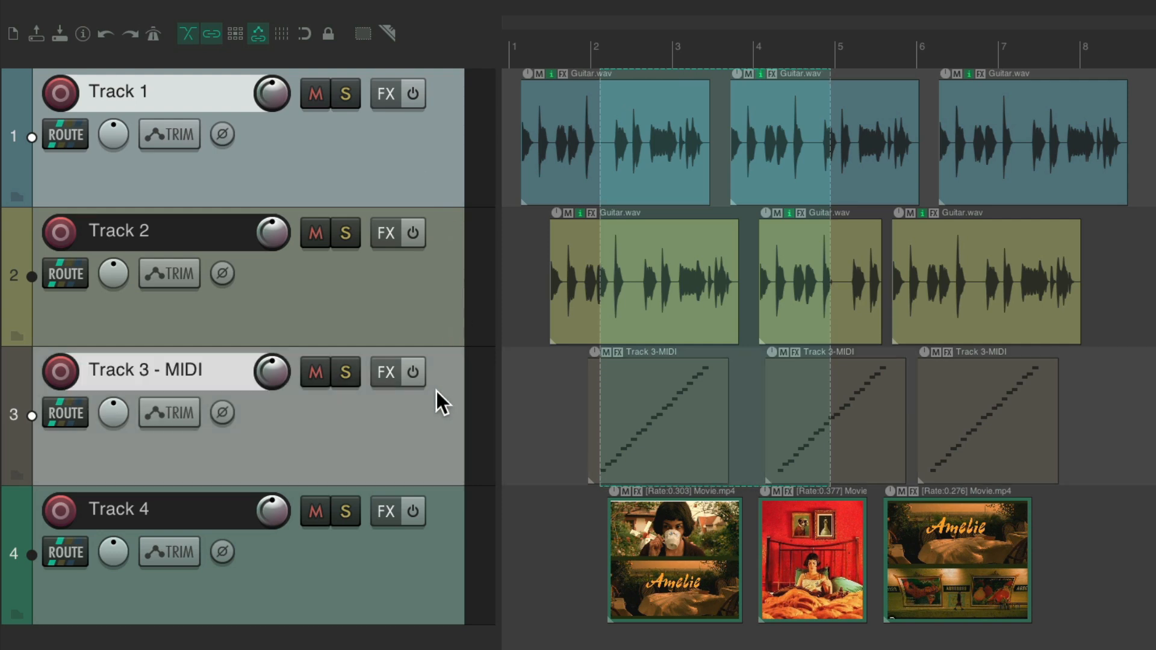
{"action": "key", "text": "Escape"}
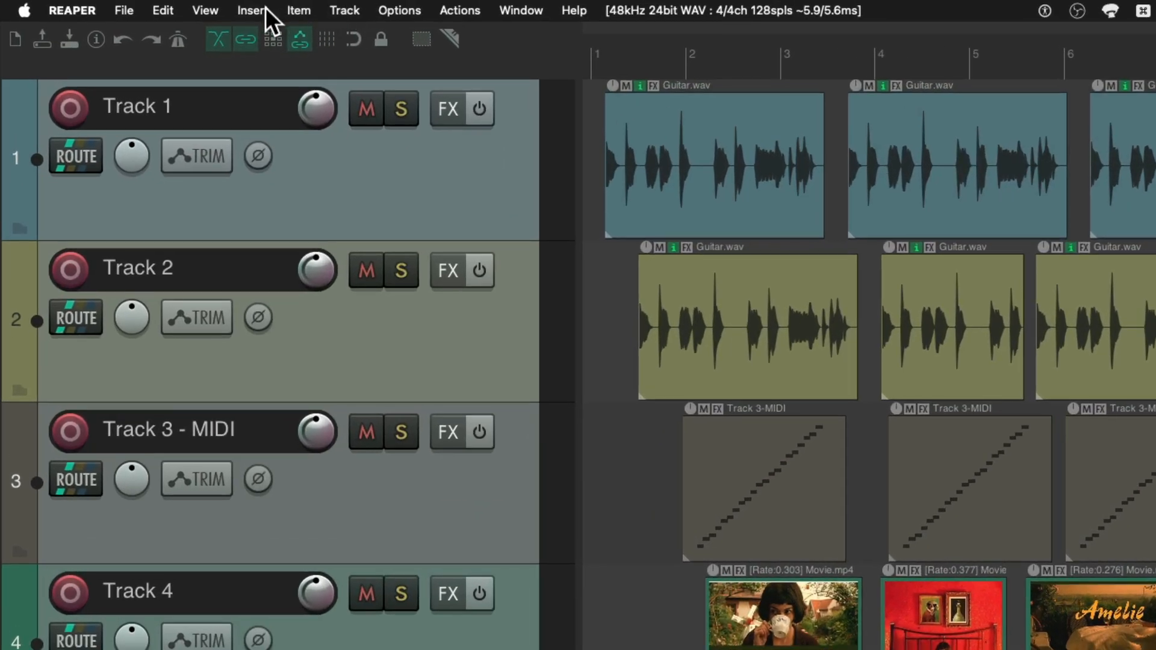
Review the load and save shortcuts of the first track view in Screensets/Layouts, and close the window
{"action": "left_click", "coordinate": [158, 5]}
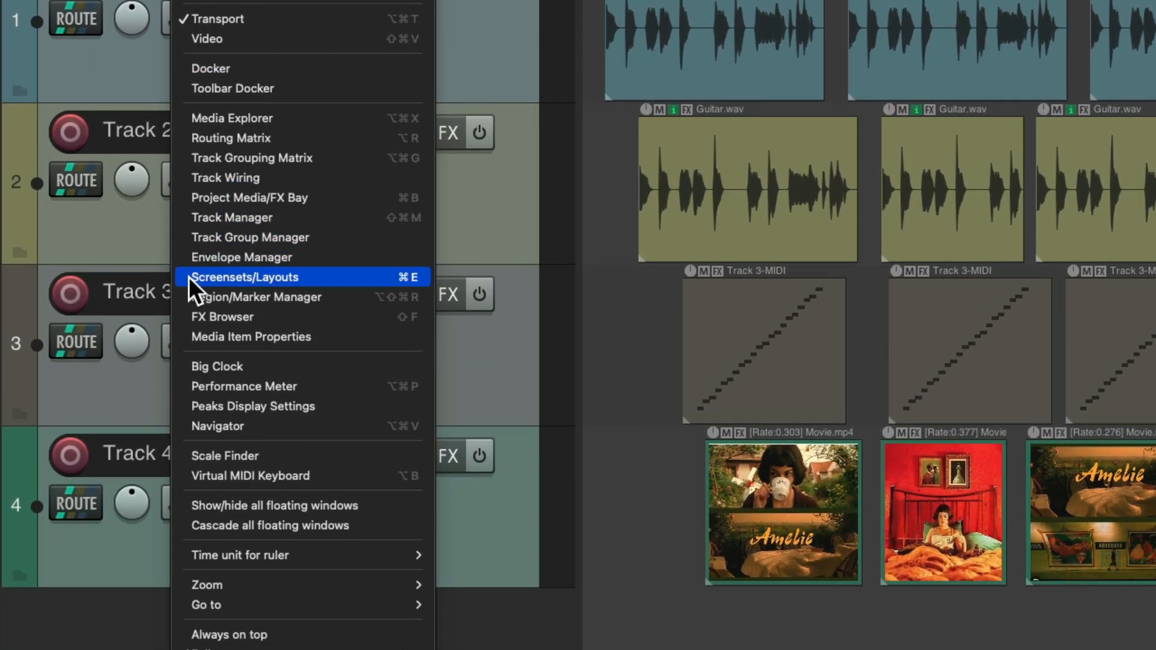
{"action": "left_click", "coordinate": [304, 281]}
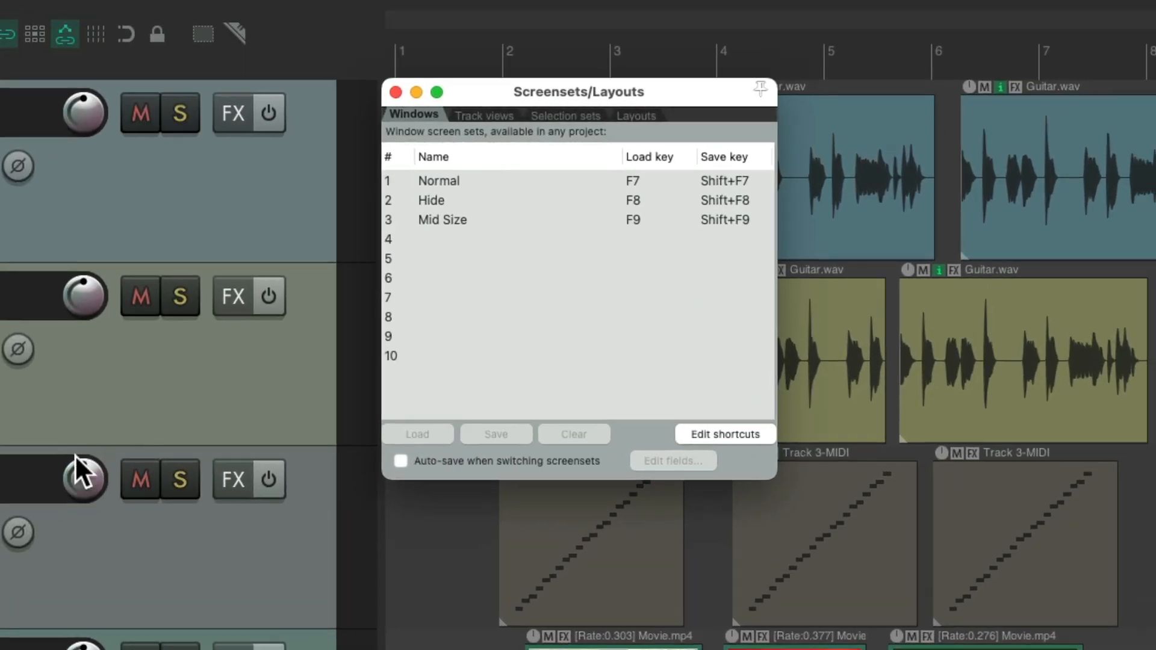
{"action": "left_click", "coordinate": [487, 116]}
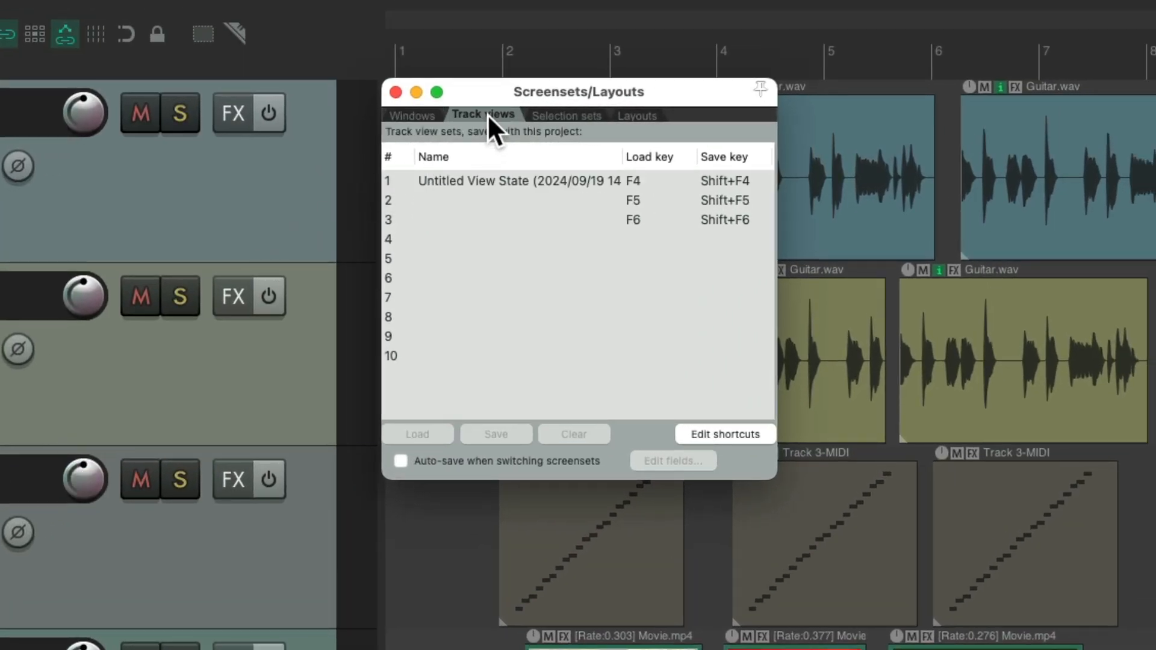
{"action": "left_click", "coordinate": [530, 180]}
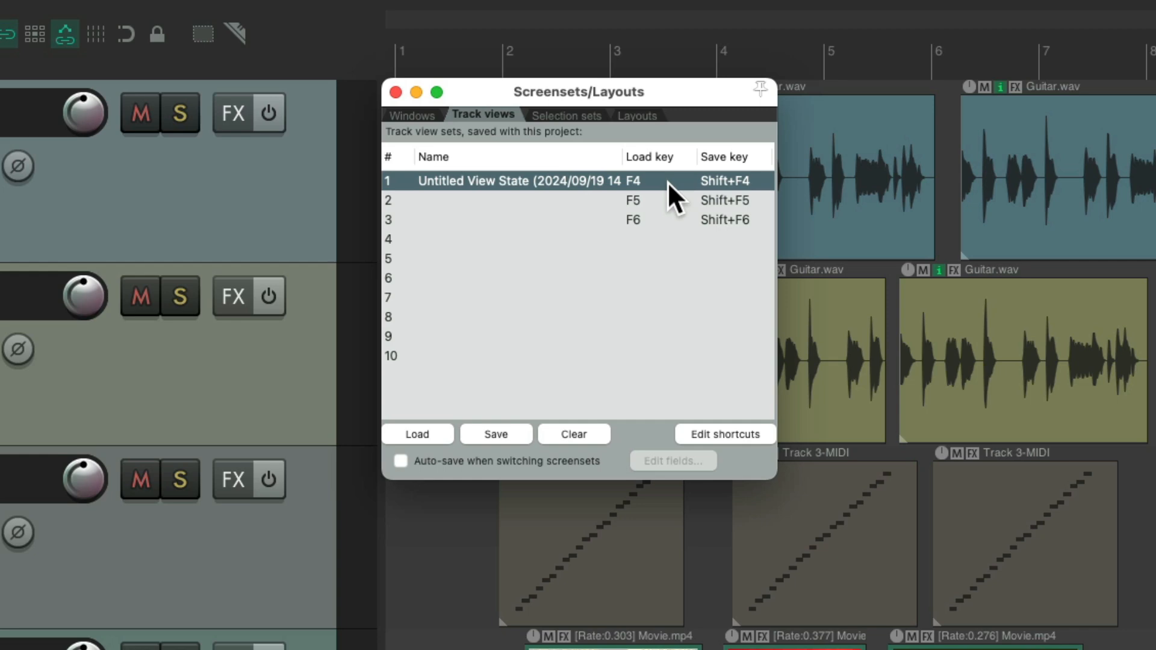
{"action": "left_click", "coordinate": [398, 93]}
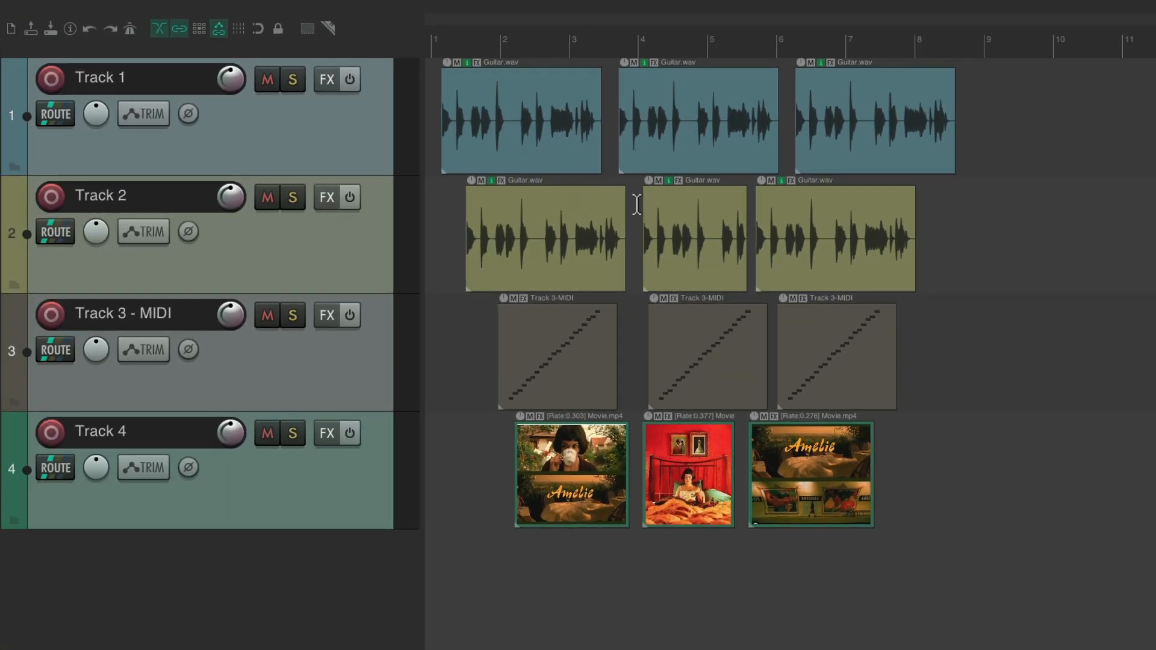
Save the current layout as track view screenset #1 with all items included, and test recalling it from a zoomed-in view
{"action": "key", "text": "shift+F4"}
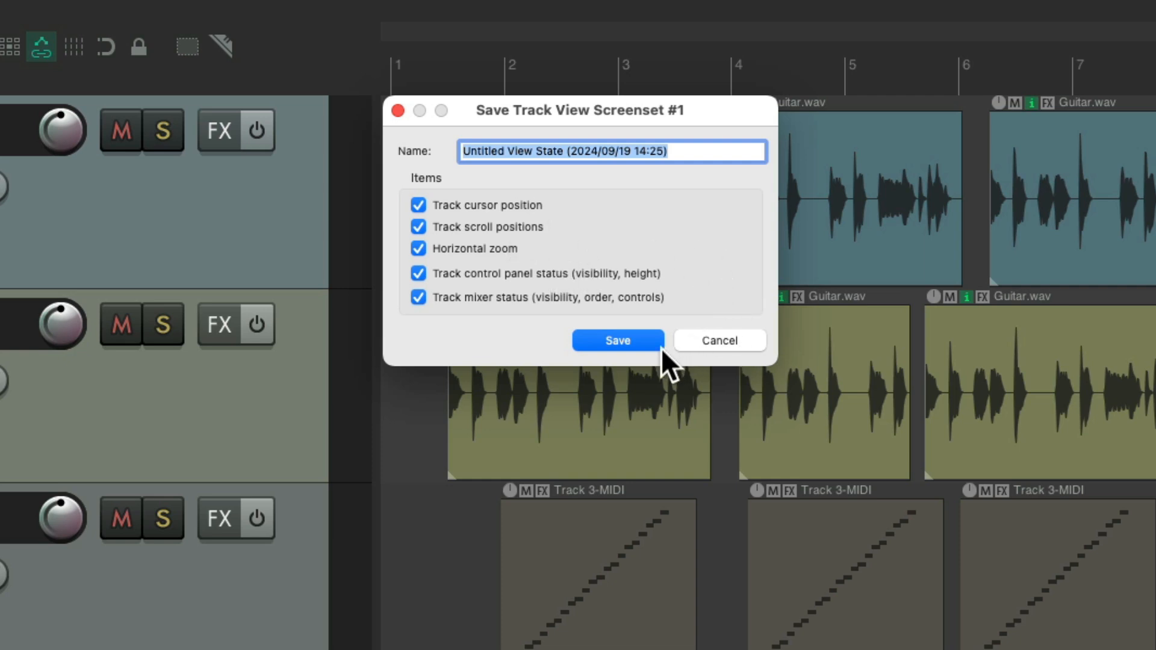
{"action": "left_click", "coordinate": [640, 340]}
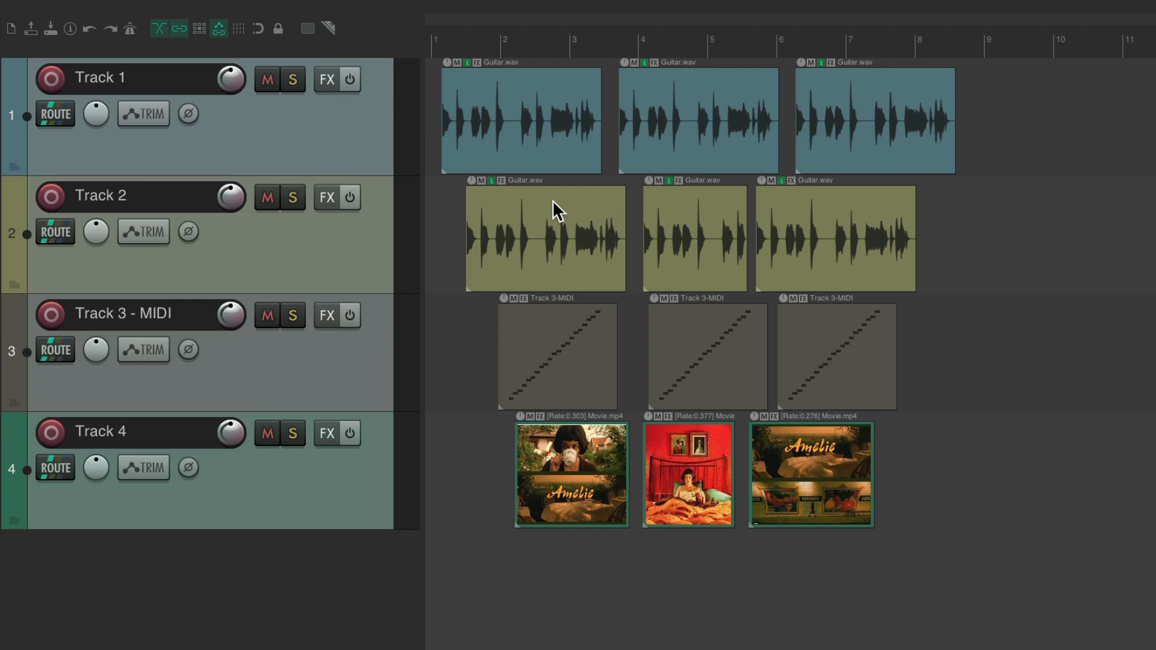
{"action": "scroll", "coordinate": [568, 119], "scroll_direction": "up", "scroll_amount": 8}
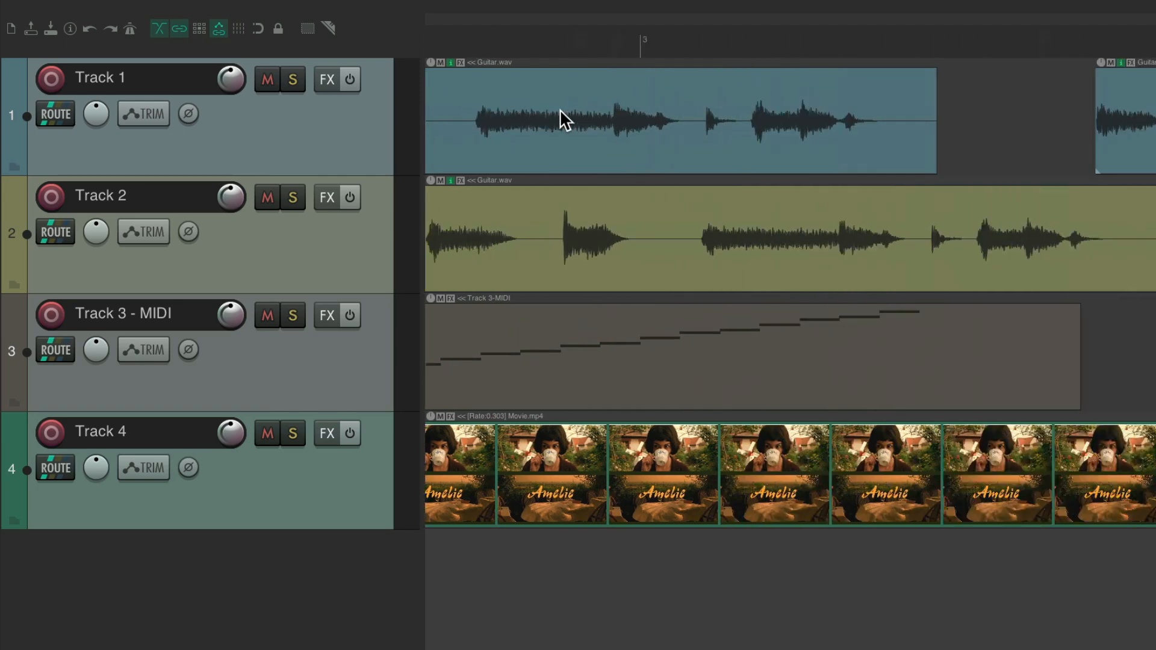
{"action": "scroll", "coordinate": [615, 103], "scroll_direction": "up", "scroll_amount": 4}
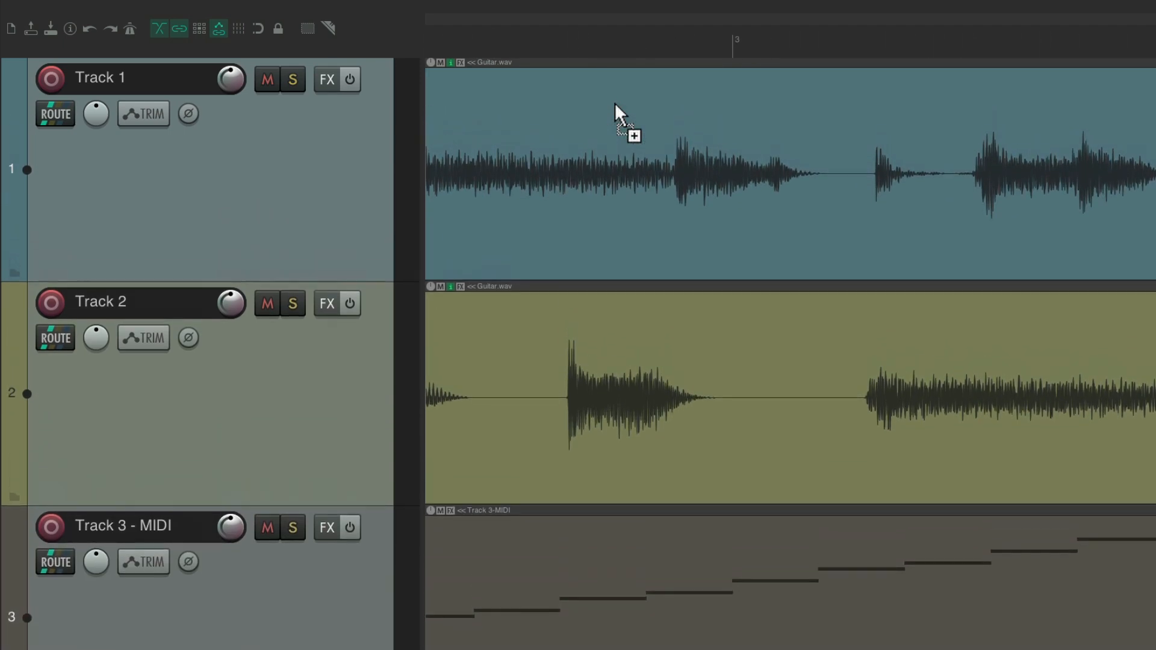
{"action": "key", "text": "F7"}
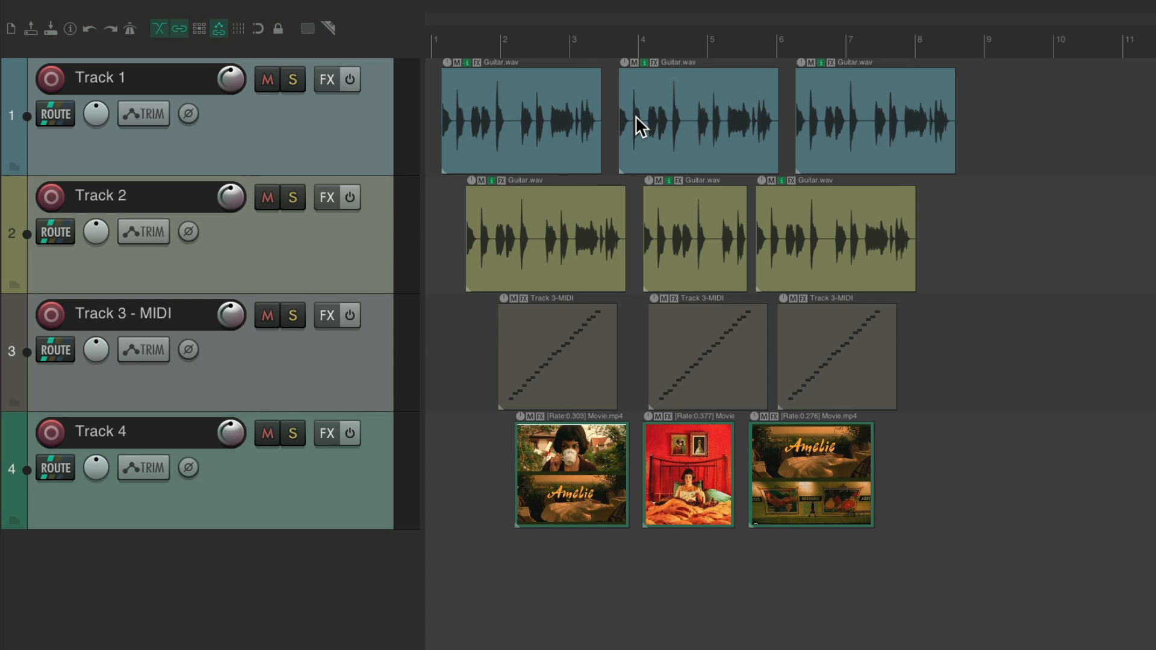
Add Screenset: Load track view #01 as the last component of the UnSelect All custom action, save it, and close the actions list
{"action": "key", "text": "shift+slash"}
{"action": "left_click", "coordinate": [564, 188]}
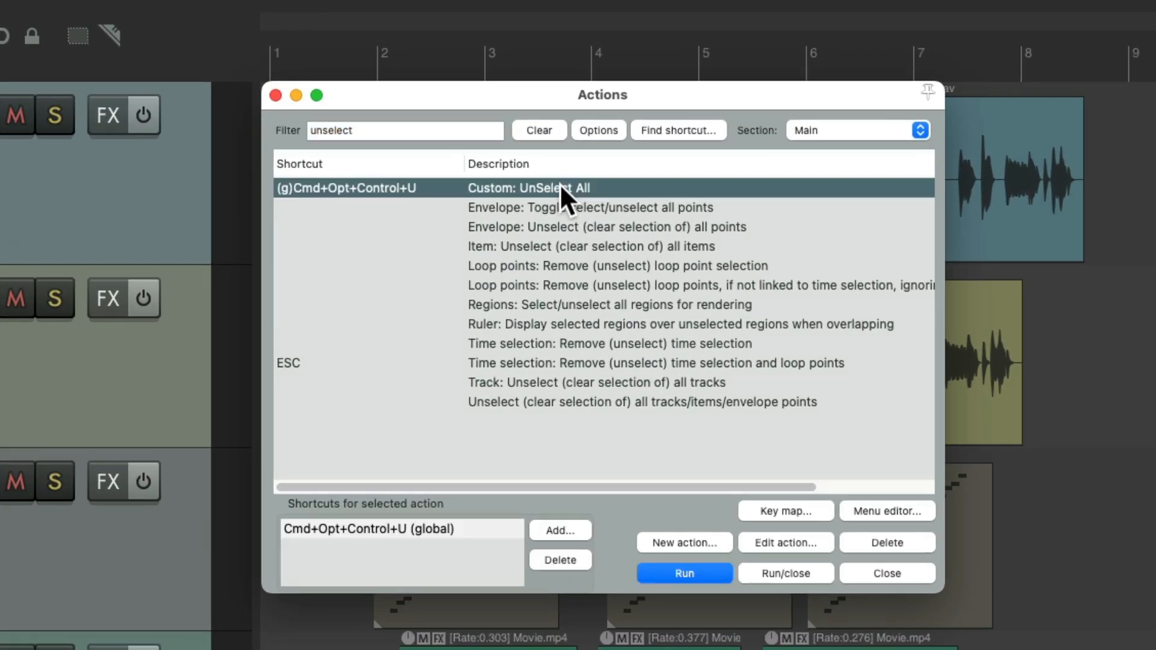
{"action": "left_click", "coordinate": [776, 542]}
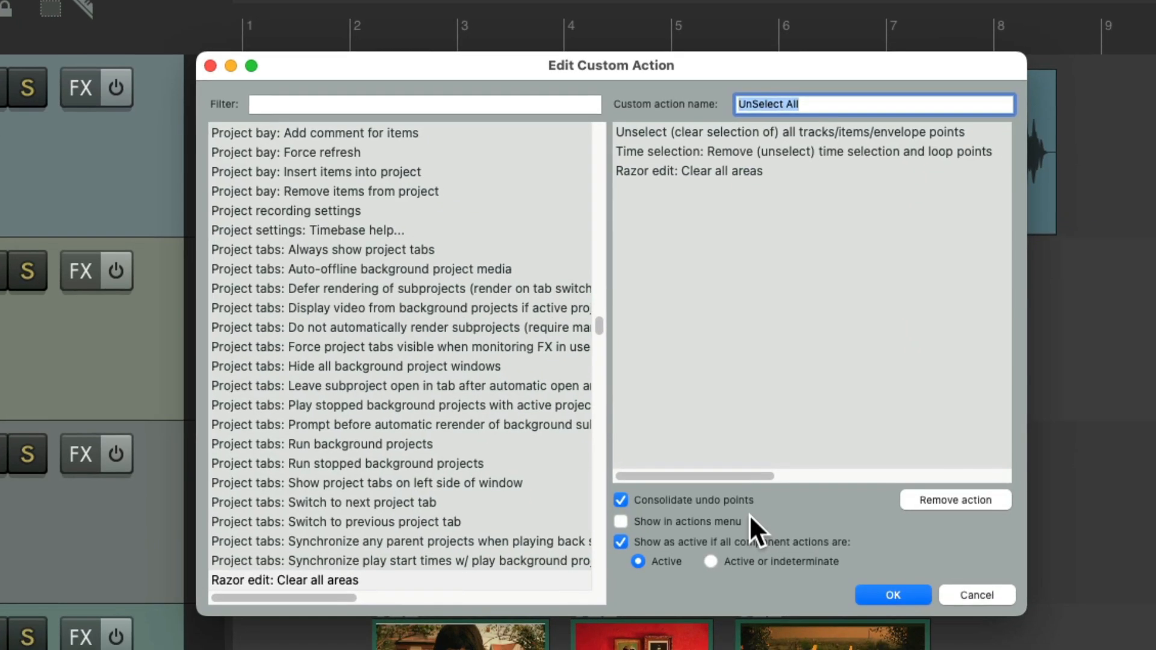
{"action": "left_click", "coordinate": [455, 106]}
{"action": "type", "text": "load 1"}
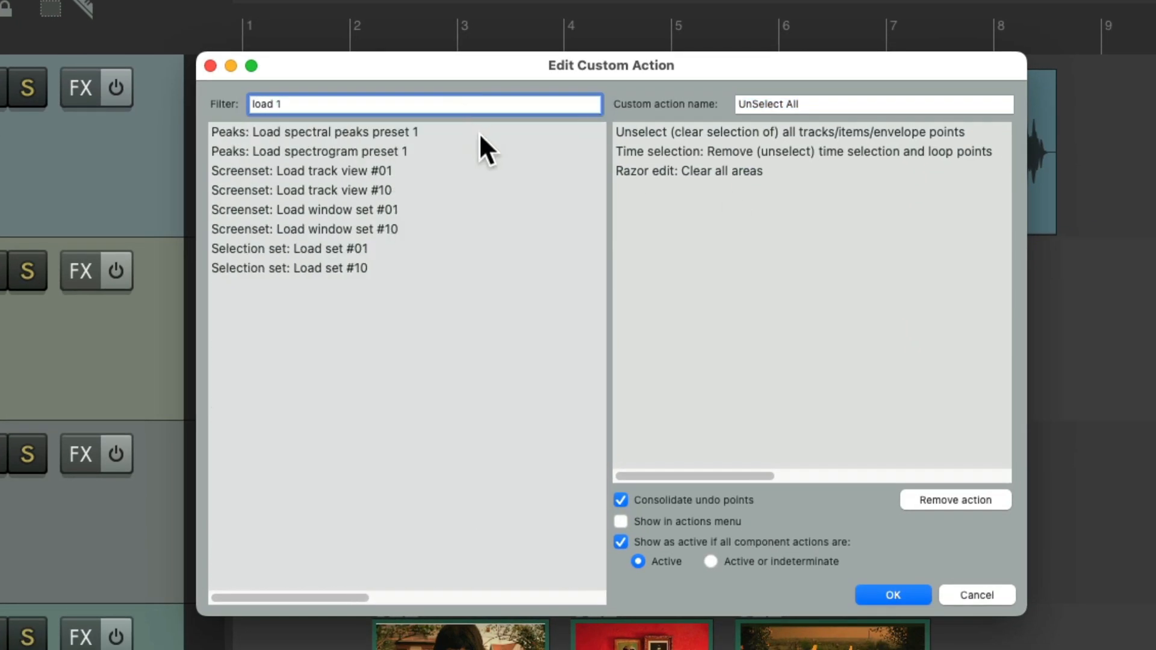
{"action": "left_click", "coordinate": [445, 172]}
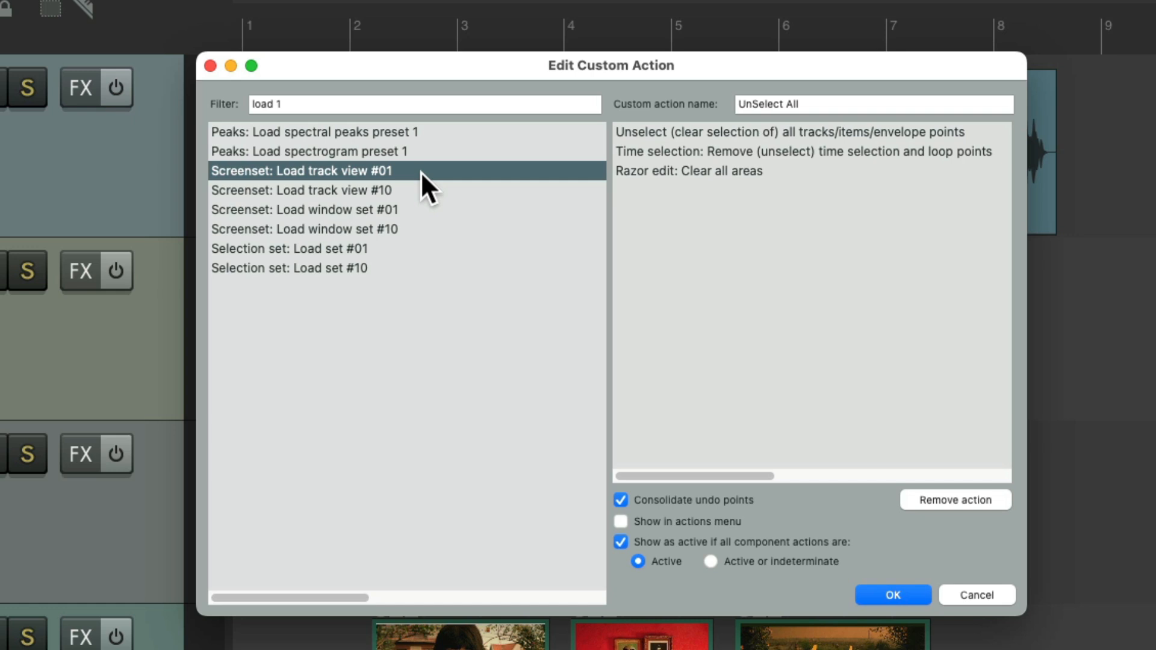
{"action": "left_click_drag", "start_coordinate": [390, 171], "coordinate": [667, 201]}
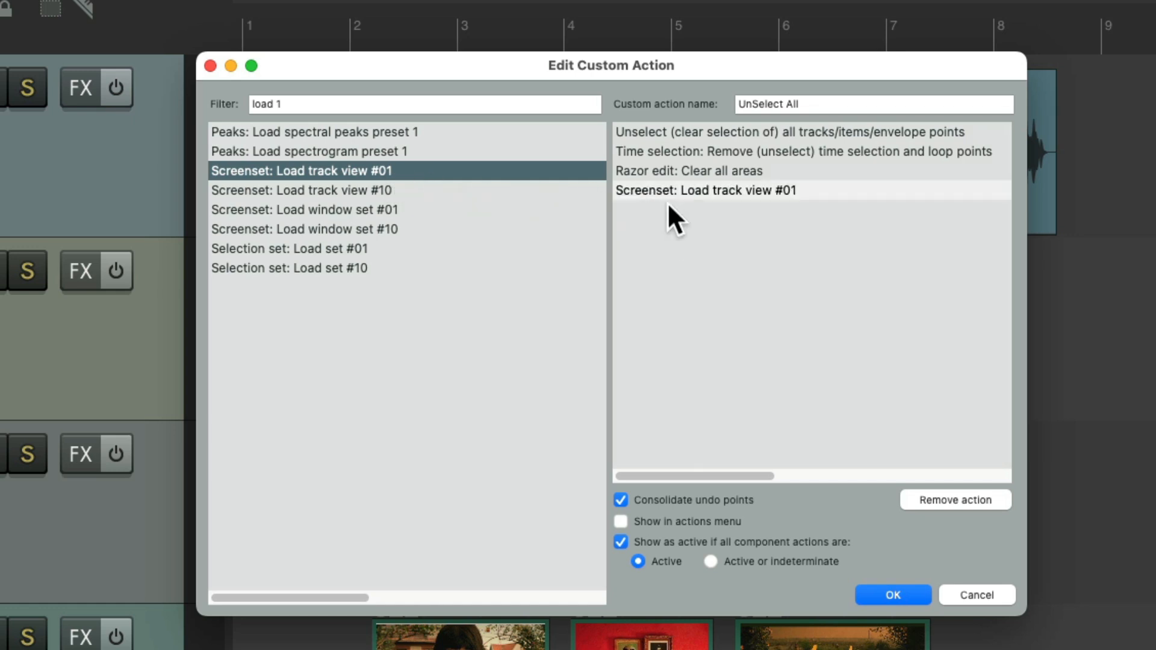
{"action": "left_click", "coordinate": [888, 595]}
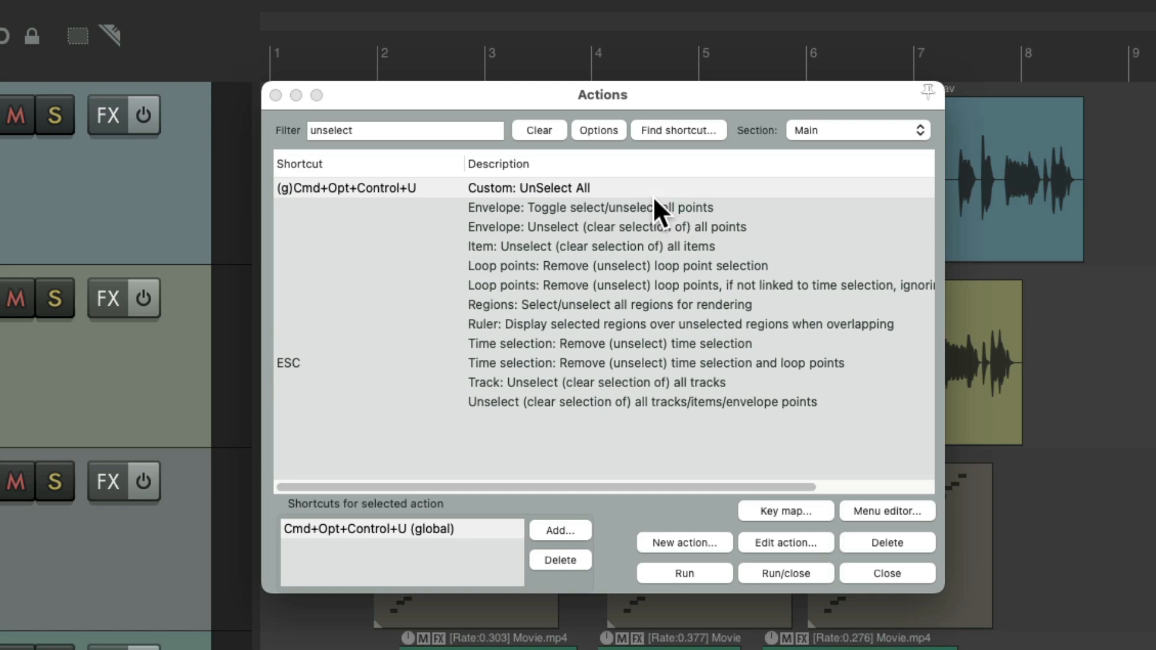
{"action": "left_click", "coordinate": [632, 190]}
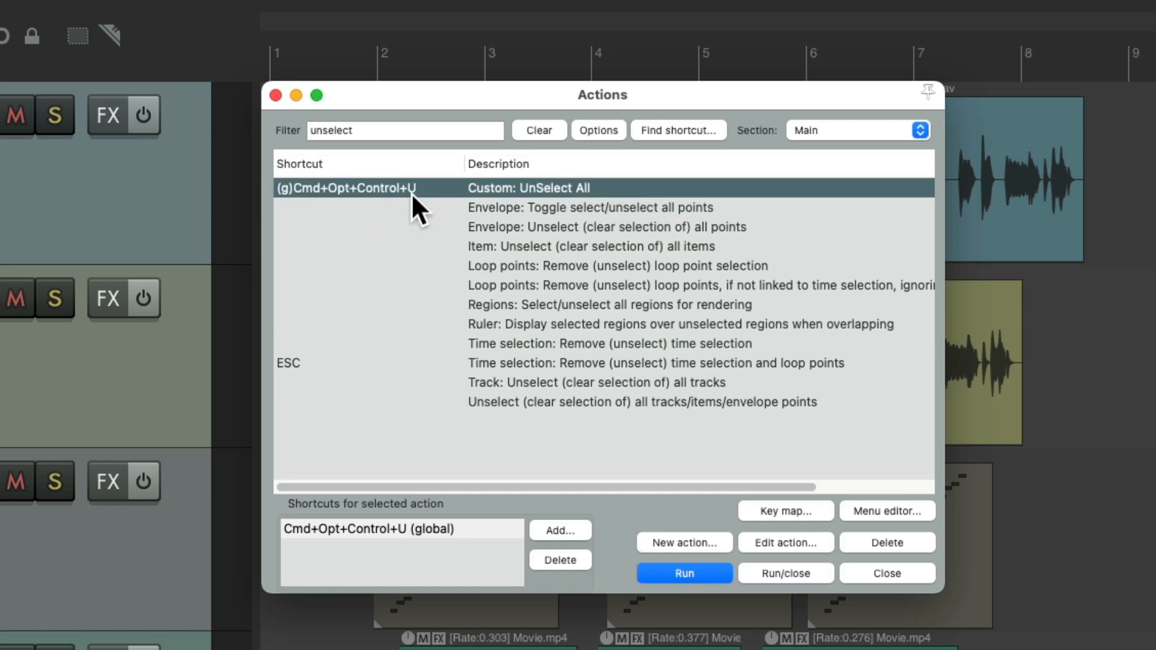
{"action": "key", "text": "Escape"}
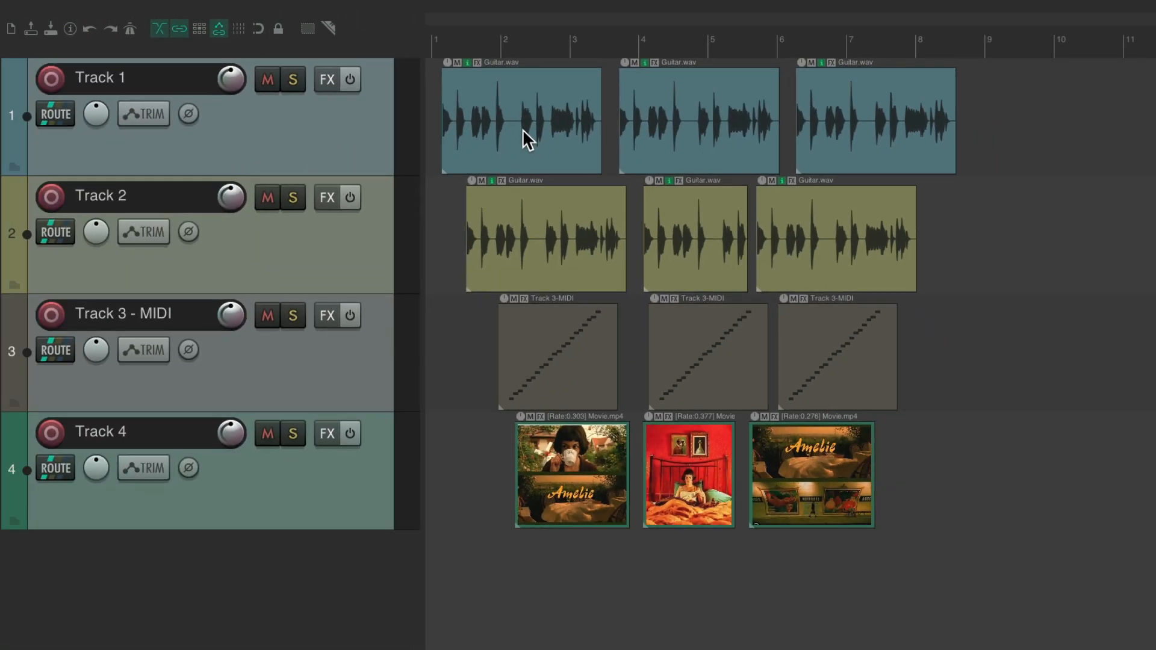
Select the first two items on Tracks 1 to 3, select Tracks 1 and 3, and set a time selection from about bar 2.6 to 5.2
{"action": "left_click_drag", "start_coordinate": [546, 111], "coordinate": [711, 339]}
{"action": "left_click", "coordinate": [363, 149]}
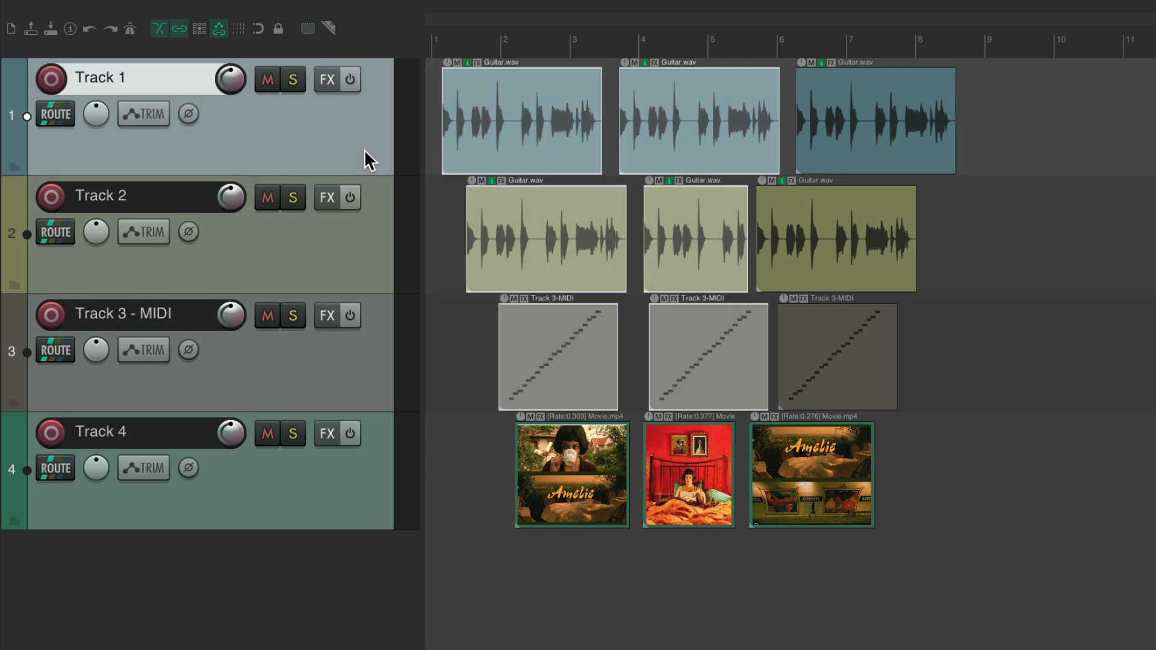
{"action": "left_click", "coordinate": [375, 351], "text": "ctrl"}
{"action": "left_click_drag", "start_coordinate": [547, 48], "coordinate": [725, 48]}
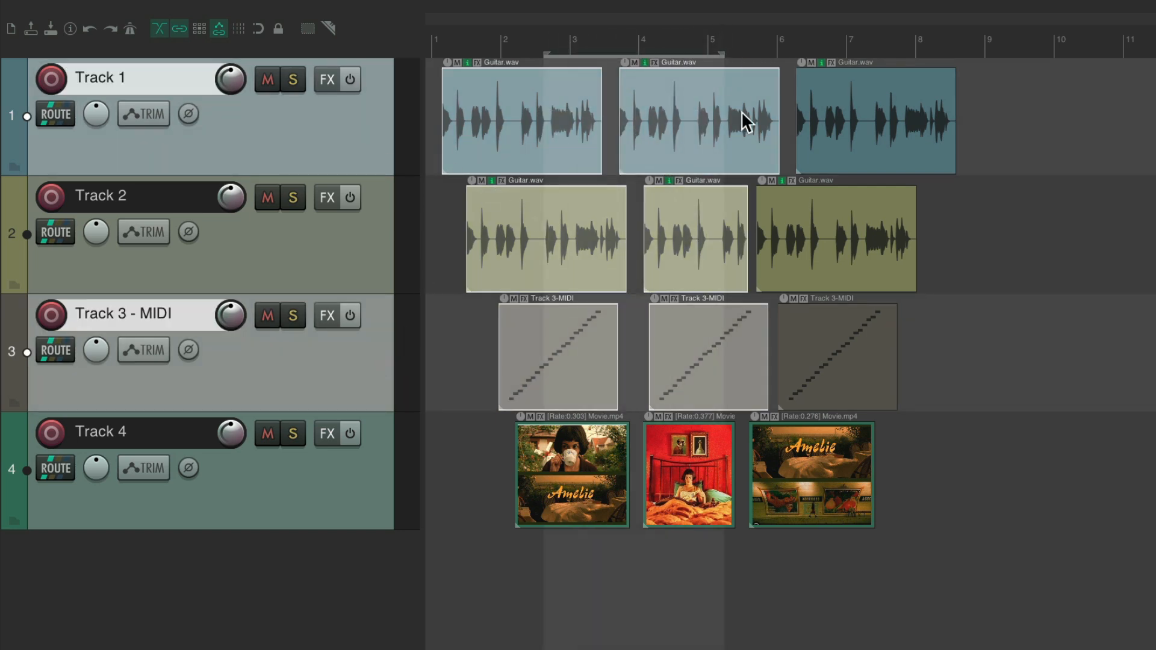
Enlarge the tracks and zoom far into the timeline, and test clearing the selections and restoring the view with UnSelect All
{"action": "scroll", "coordinate": [663, 111], "scroll_direction": "up", "scroll_amount": 5, "text": "ctrl"}
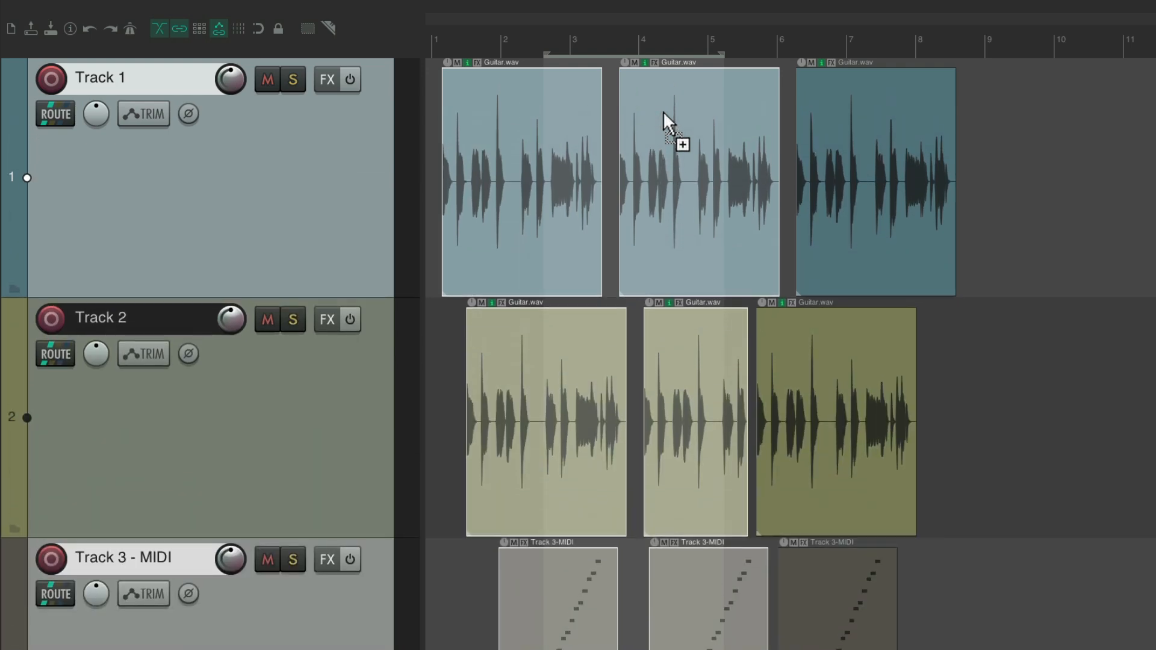
{"action": "scroll", "coordinate": [663, 111], "scroll_direction": "up", "scroll_amount": 8}
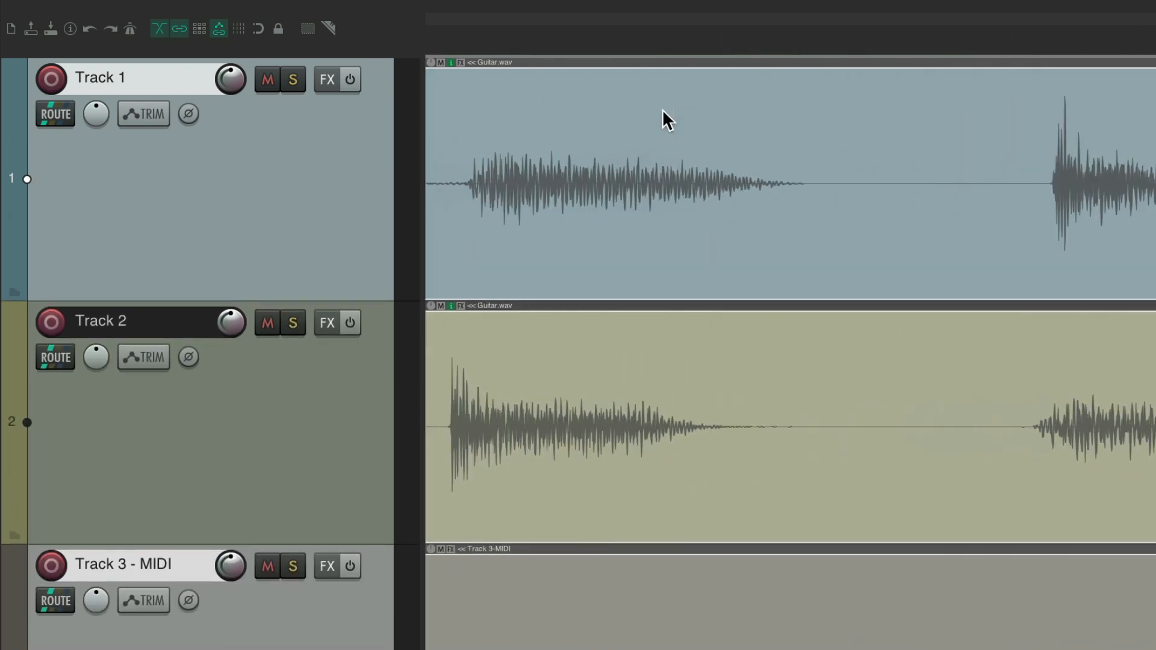
{"action": "scroll", "coordinate": [701, 186], "scroll_direction": "right", "scroll_amount": 15}
{"action": "scroll", "coordinate": [701, 188], "scroll_direction": "left", "scroll_amount": 6}
{"action": "scroll", "coordinate": [702, 188], "scroll_direction": "left", "scroll_amount": 4}
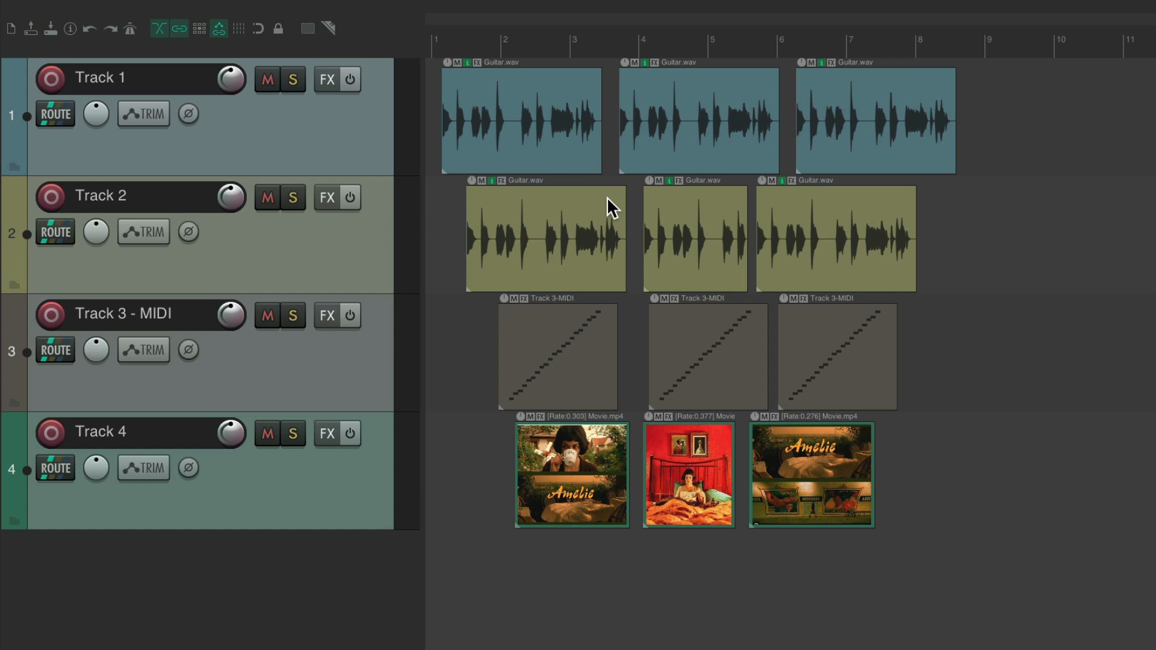
Test UnSelect All from a zoomed-in view with the first two items on Tracks 1 and 2 selected and a time selection from about bar 3.6 to 5.6
{"action": "left_click_drag", "start_coordinate": [543, 120], "coordinate": [694, 254]}
{"action": "left_click_drag", "start_coordinate": [607, 42], "coordinate": [749, 36]}
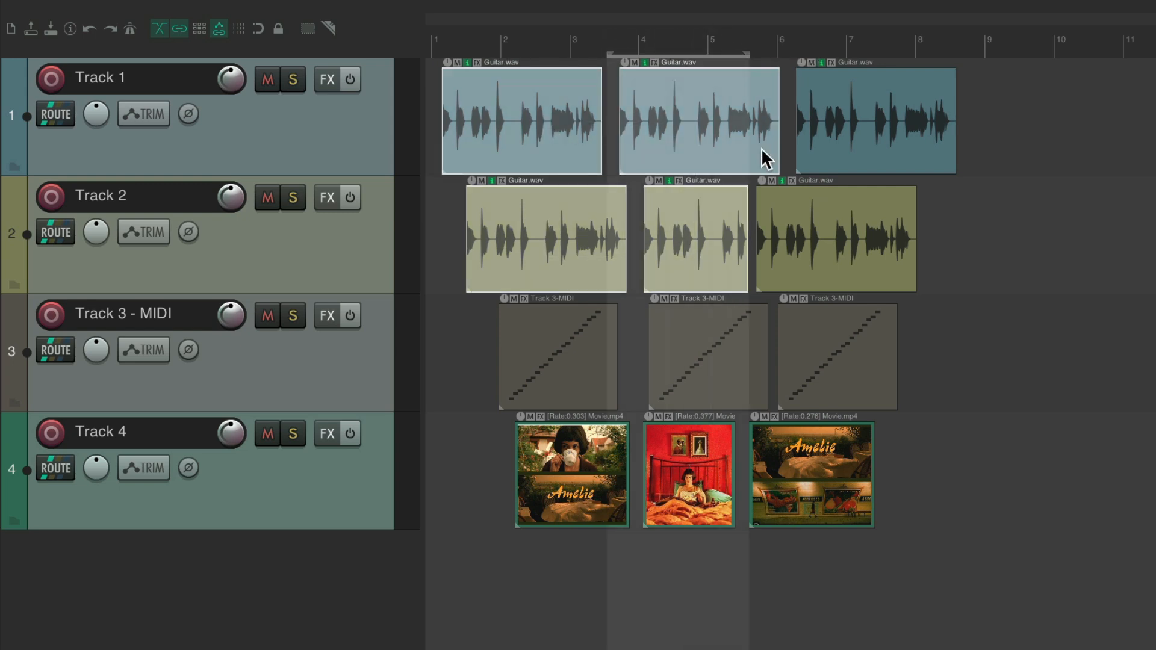
{"action": "scroll", "coordinate": [687, 148], "scroll_direction": "up", "scroll_amount": 5}
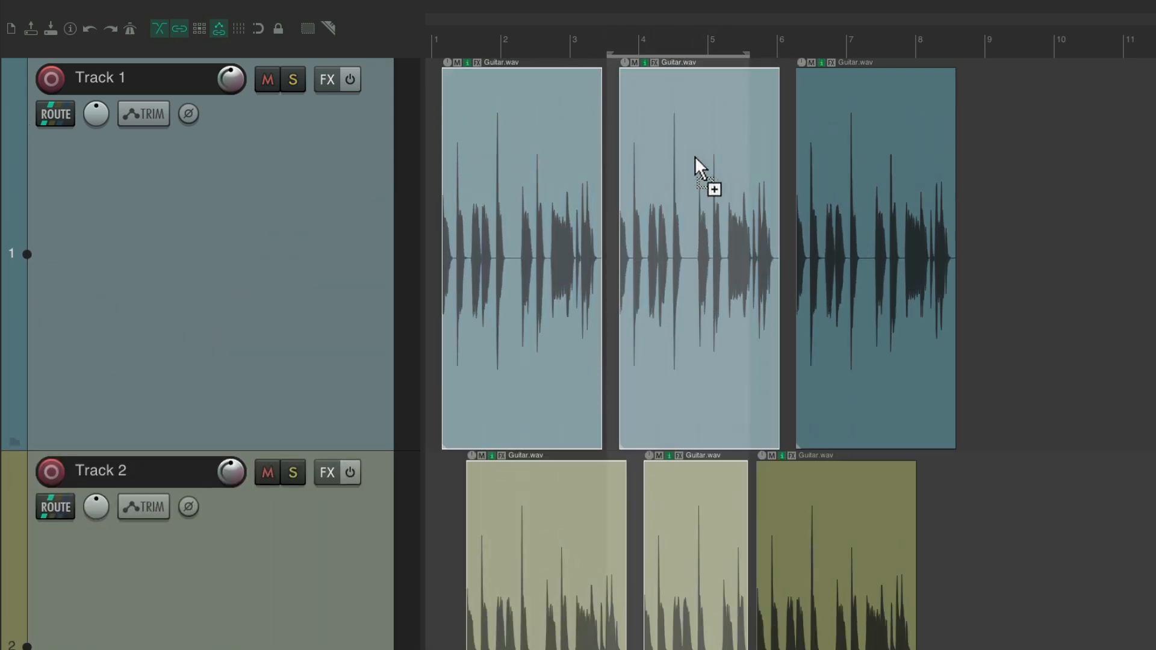
{"action": "scroll", "coordinate": [690, 199], "scroll_direction": "up", "scroll_amount": 10}
{"action": "scroll", "coordinate": [690, 200], "scroll_direction": "up", "scroll_amount": 2}
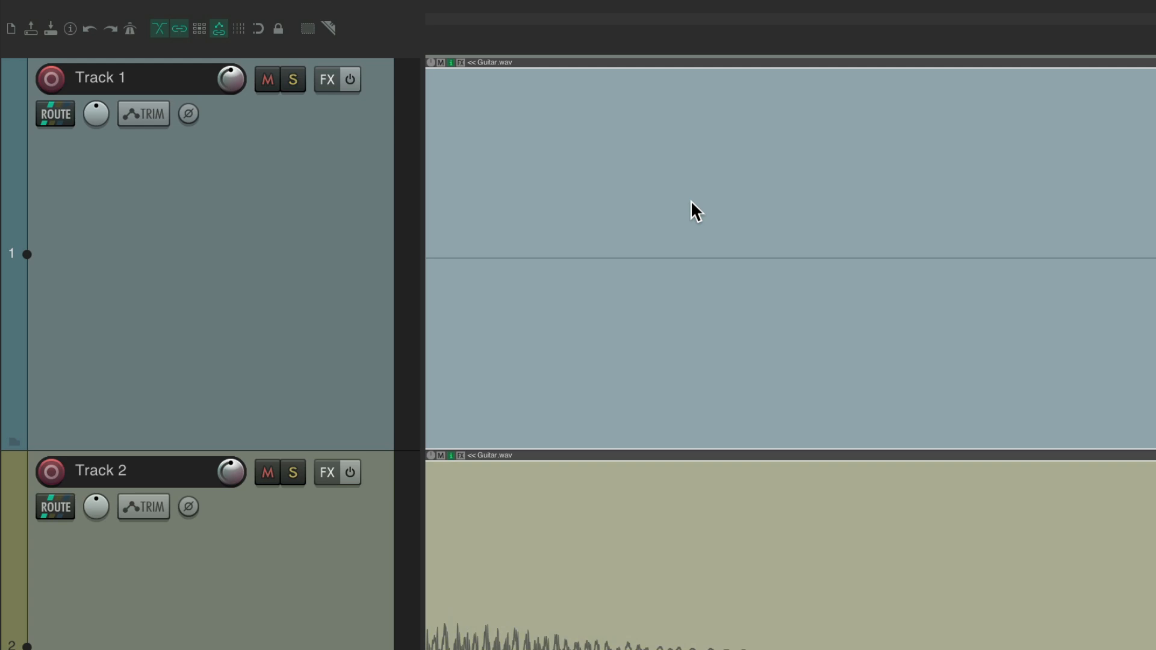
{"action": "key", "text": "Escape"}
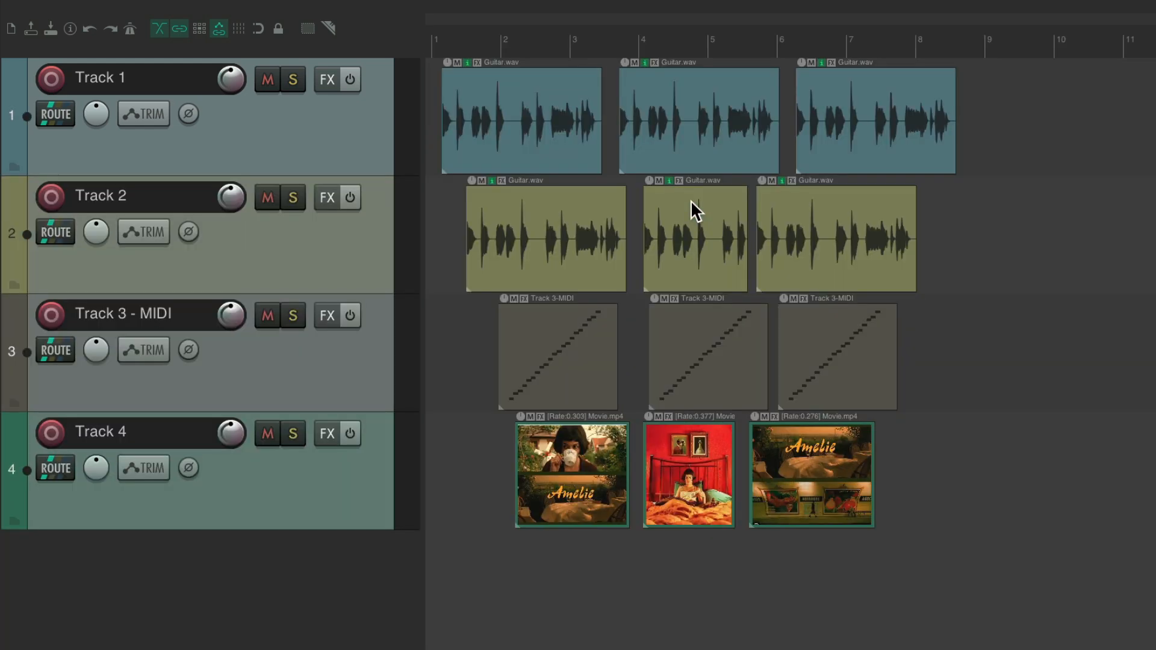